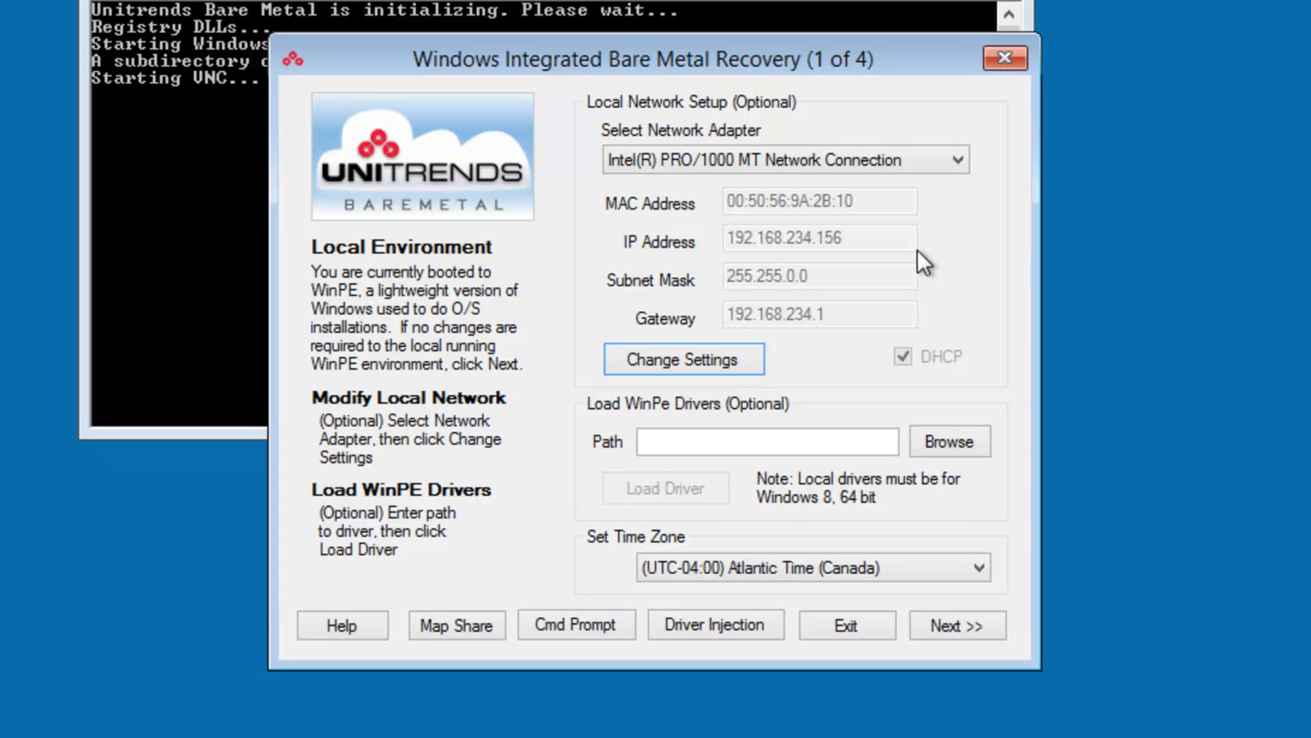
- Turn off DHCP for the selected network adapter and set its IP address to 192.168.220.195
{"action": "left_click", "coordinate": [719, 361]}
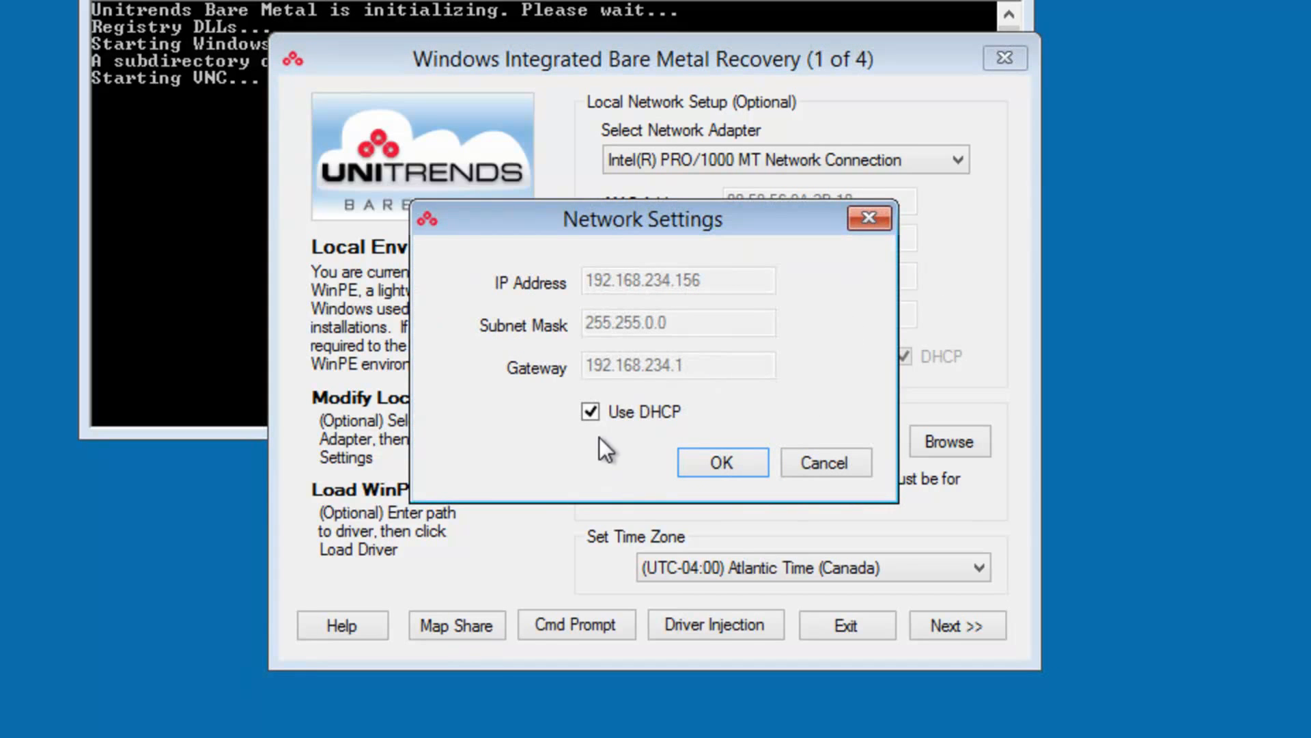
{"action": "left_click", "coordinate": [590, 413]}
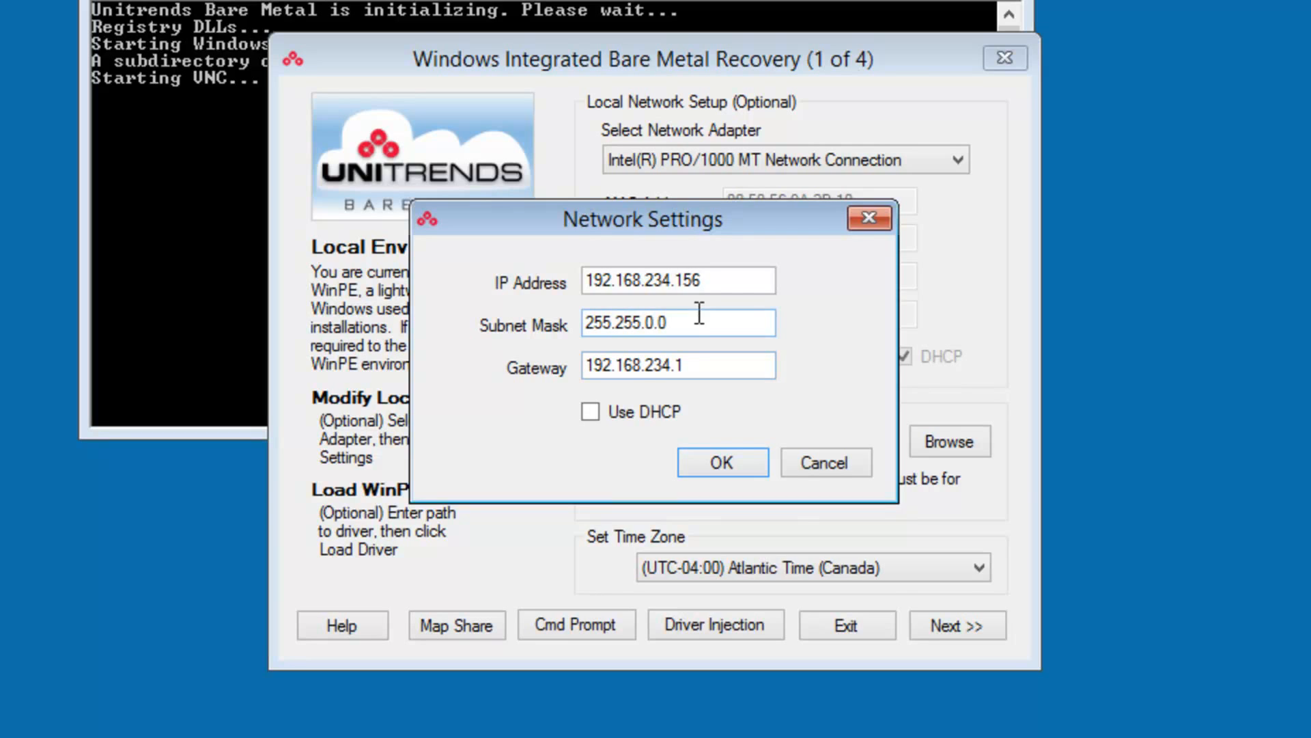
{"action": "left_click_drag", "start_coordinate": [710, 271], "coordinate": [566, 272]}
{"action": "type", "text": "19"}
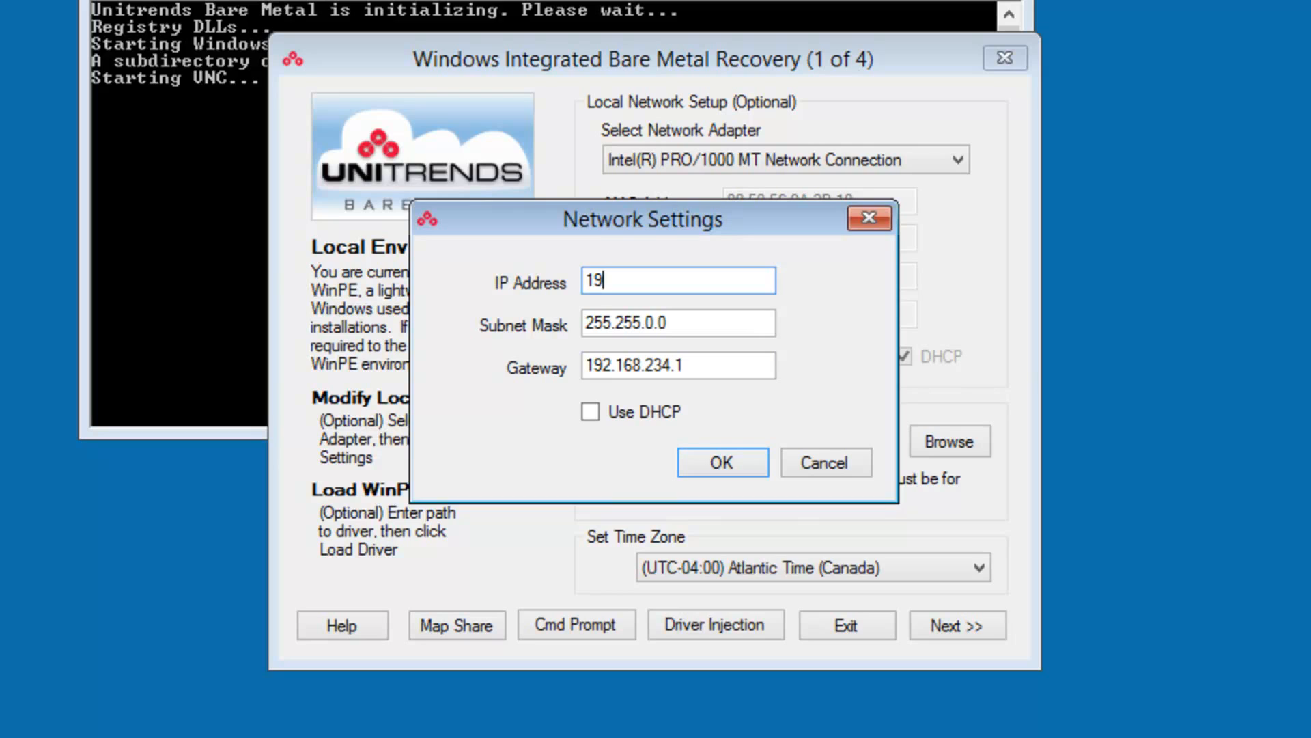
{"action": "type", "text": "2.168.220.195"}
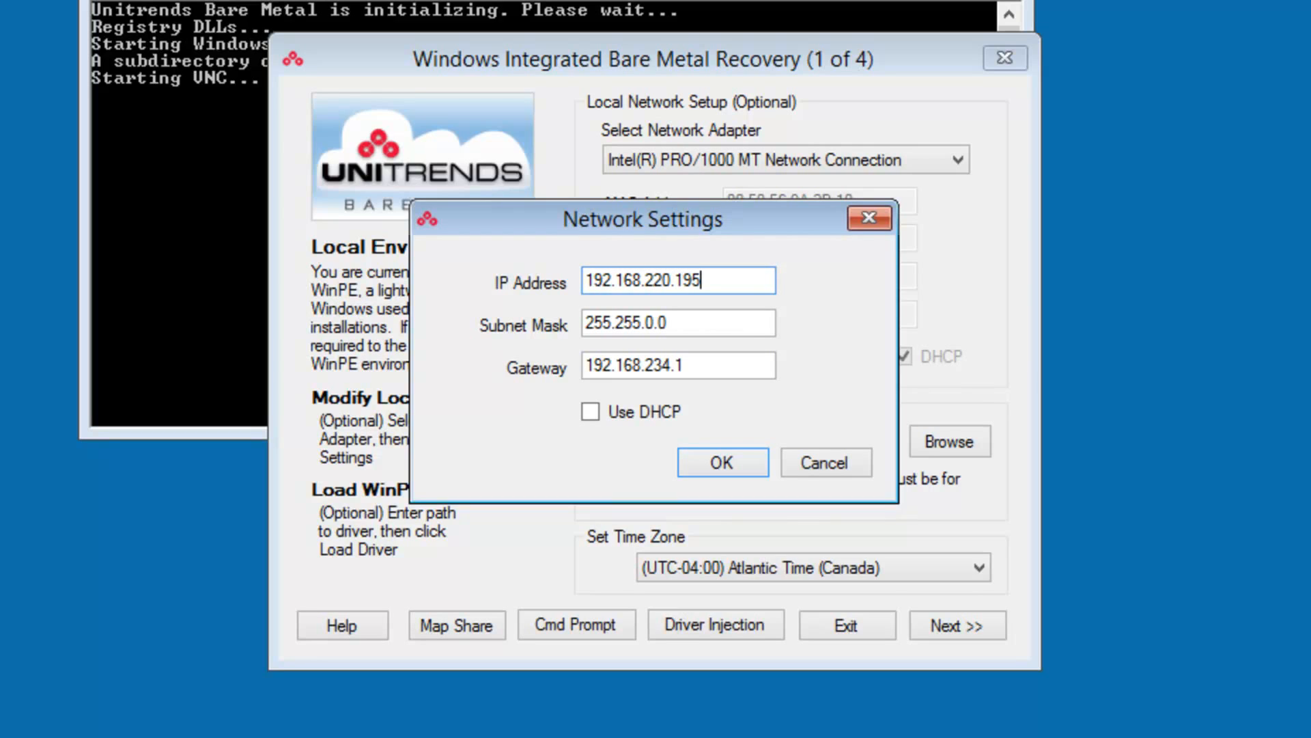
{"action": "key", "text": "Tab"}
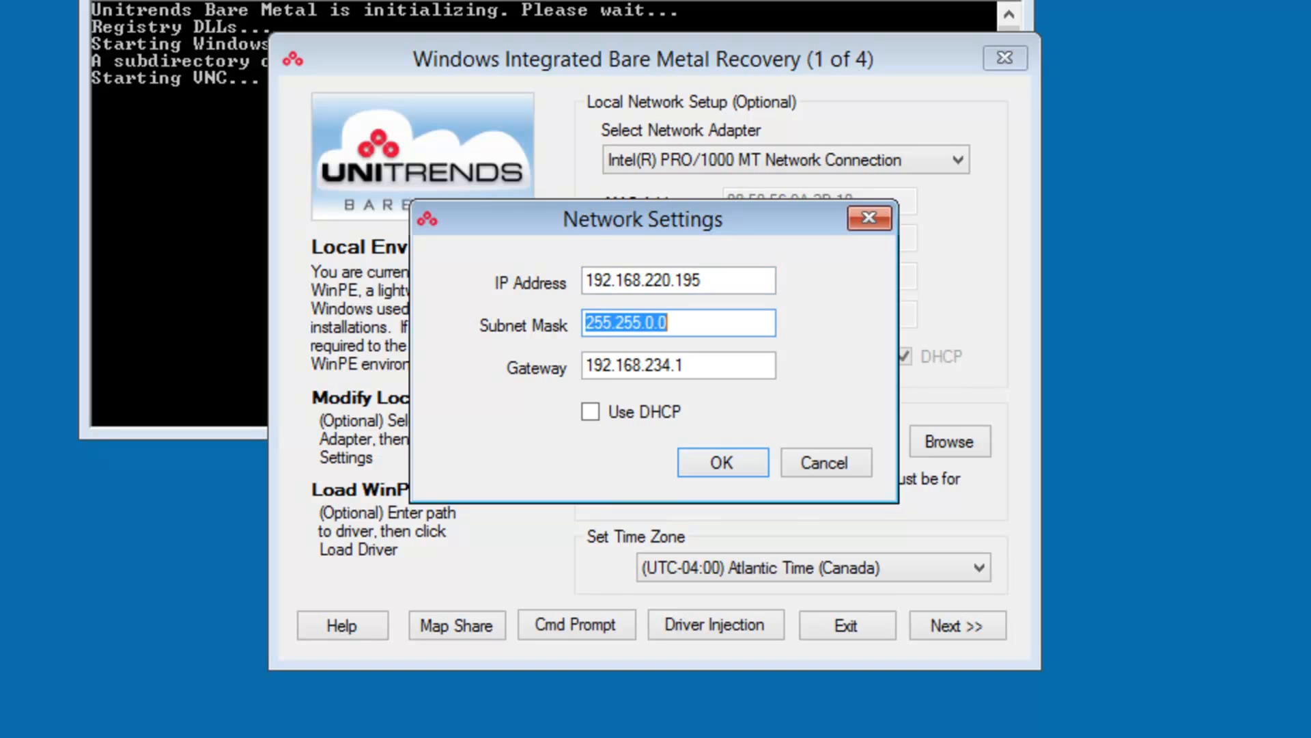
- Set the subnet mask to 255.255.255.0 and the gateway to 192.168.220.1, and apply the network settings
{"action": "left_click", "coordinate": [658, 320]}
{"action": "key", "text": "BackSpace"}
{"action": "type", "text": "255."}
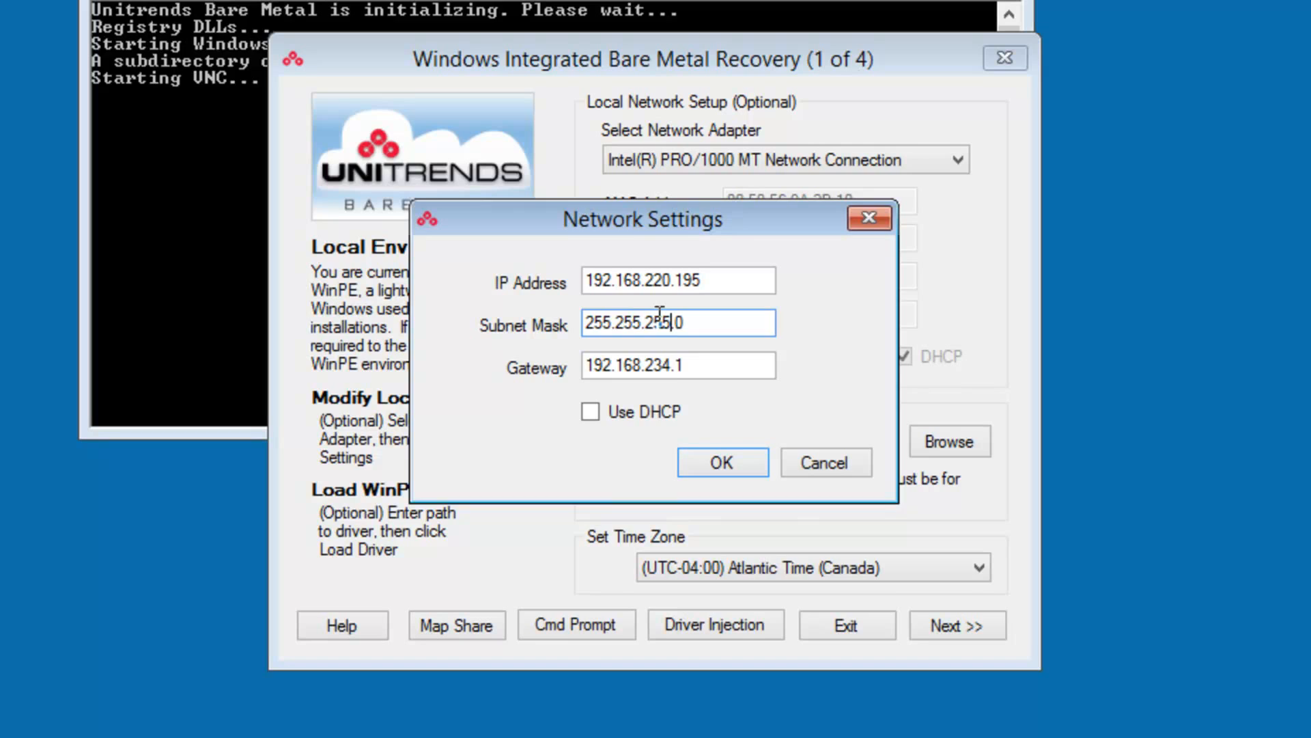
{"action": "left_click_drag", "start_coordinate": [674, 366], "coordinate": [645, 366]}
{"action": "left_click", "coordinate": [707, 366]}
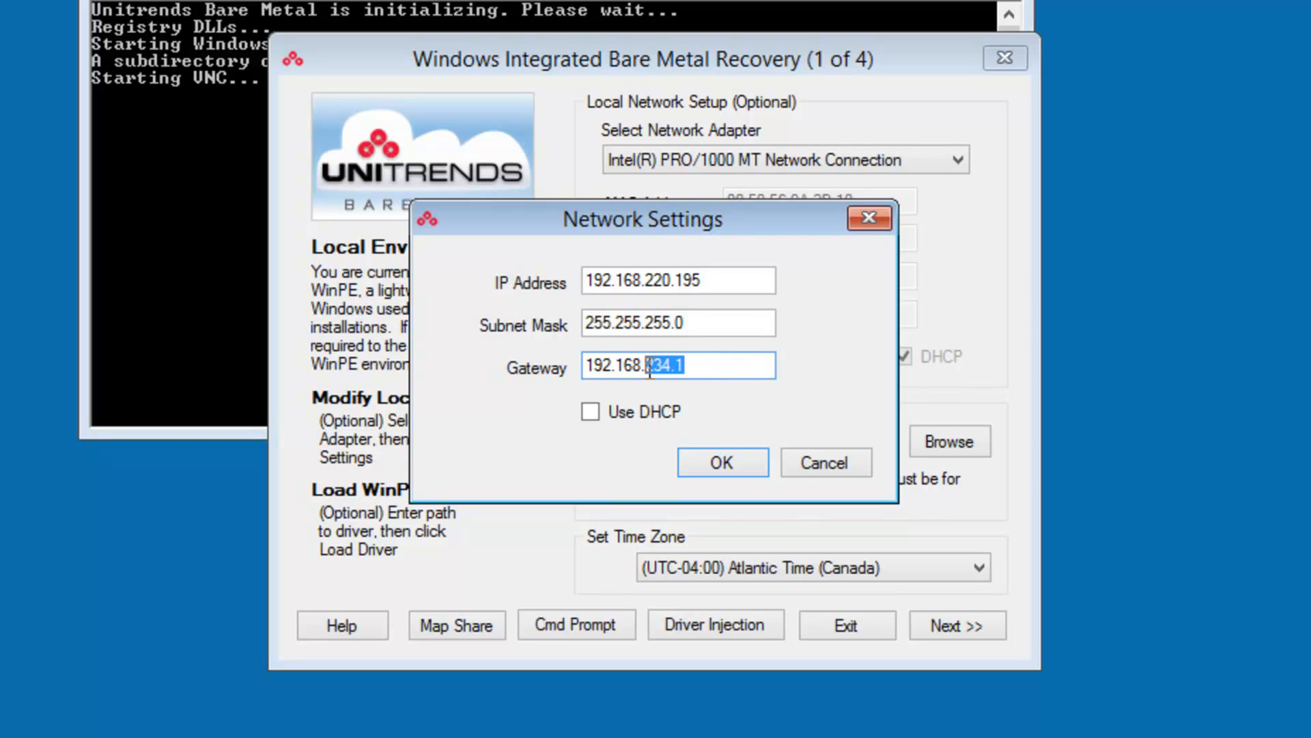
{"action": "type", "text": "220.1"}
{"action": "left_click", "coordinate": [724, 459]}
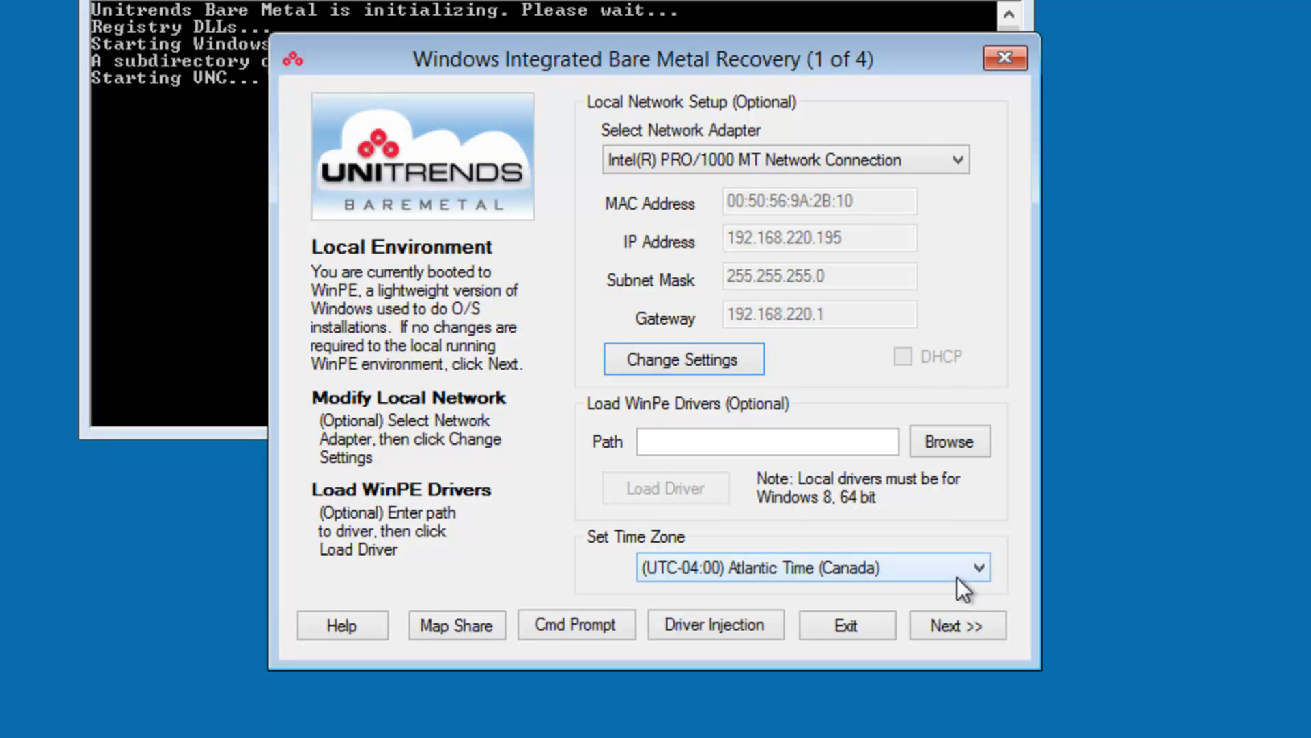
- Advance to the recovery point page and choose 7_4UEB (192.168.220.75) as the backup source
{"action": "left_click", "coordinate": [971, 628]}
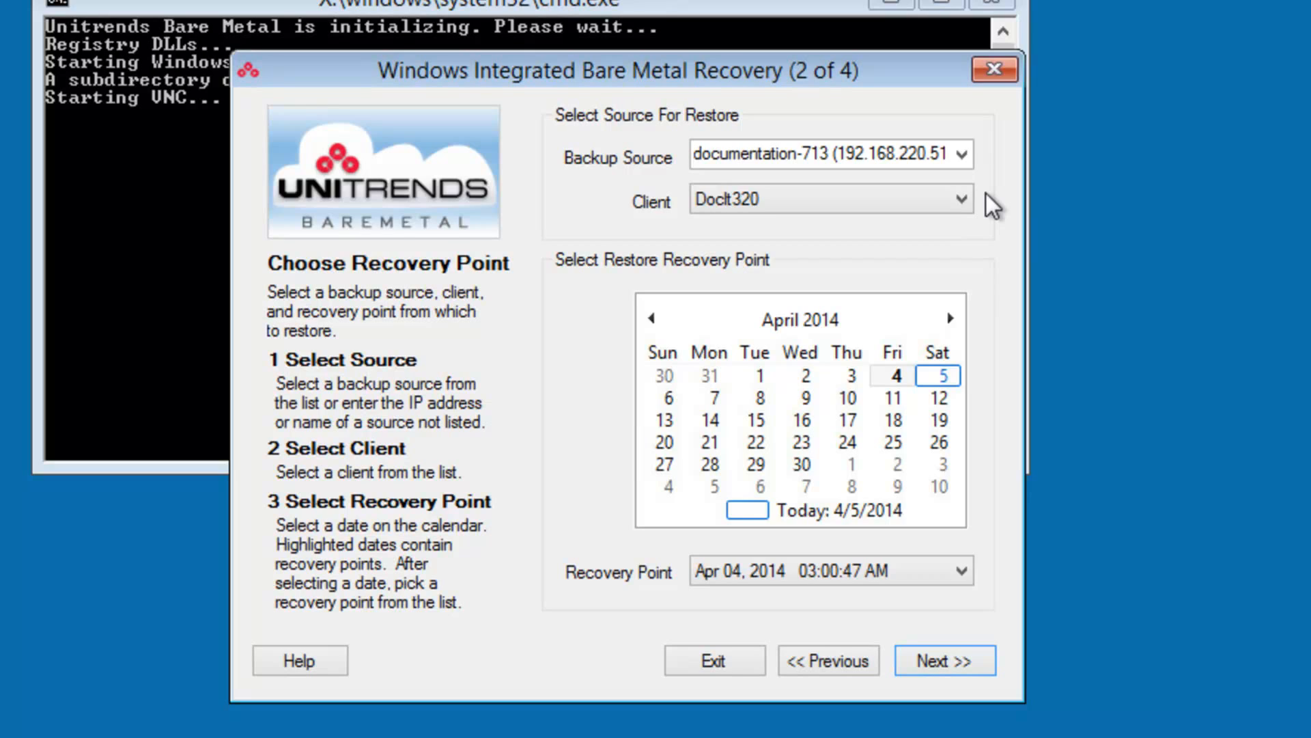
{"action": "left_click", "coordinate": [961, 156]}
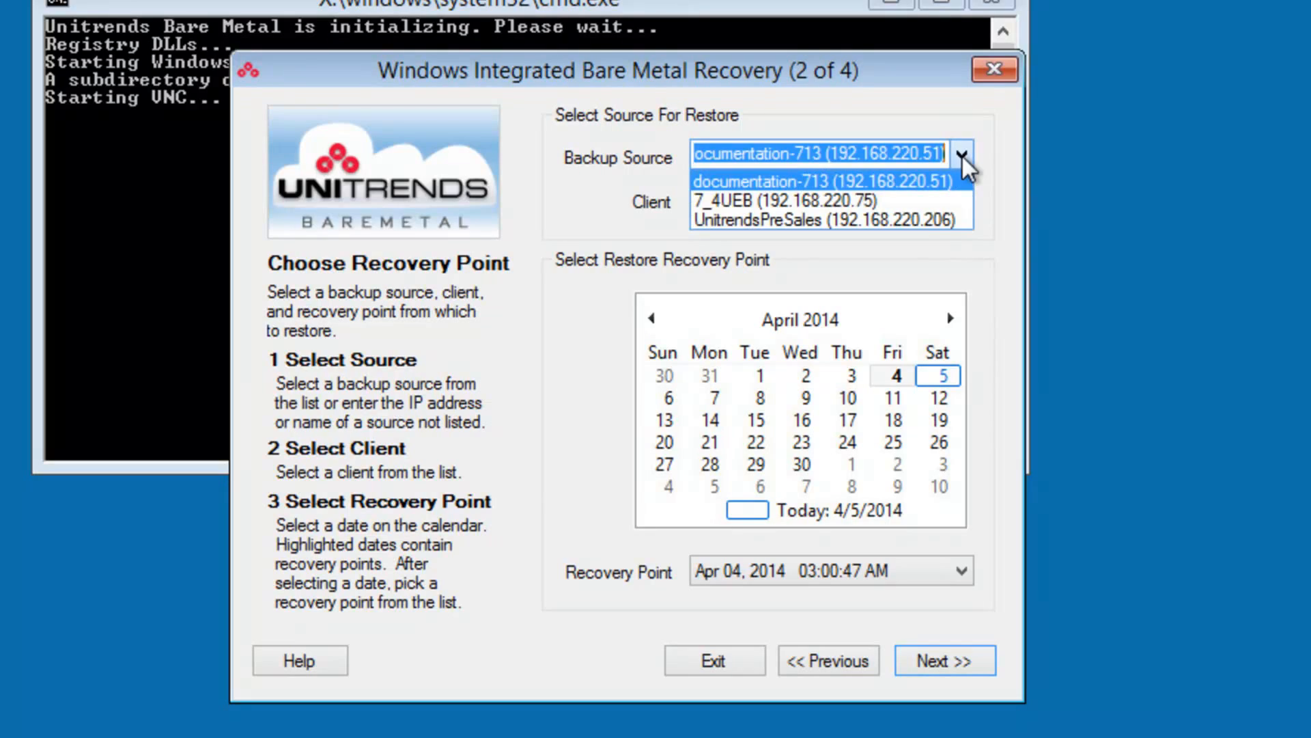
{"action": "left_click", "coordinate": [872, 198]}
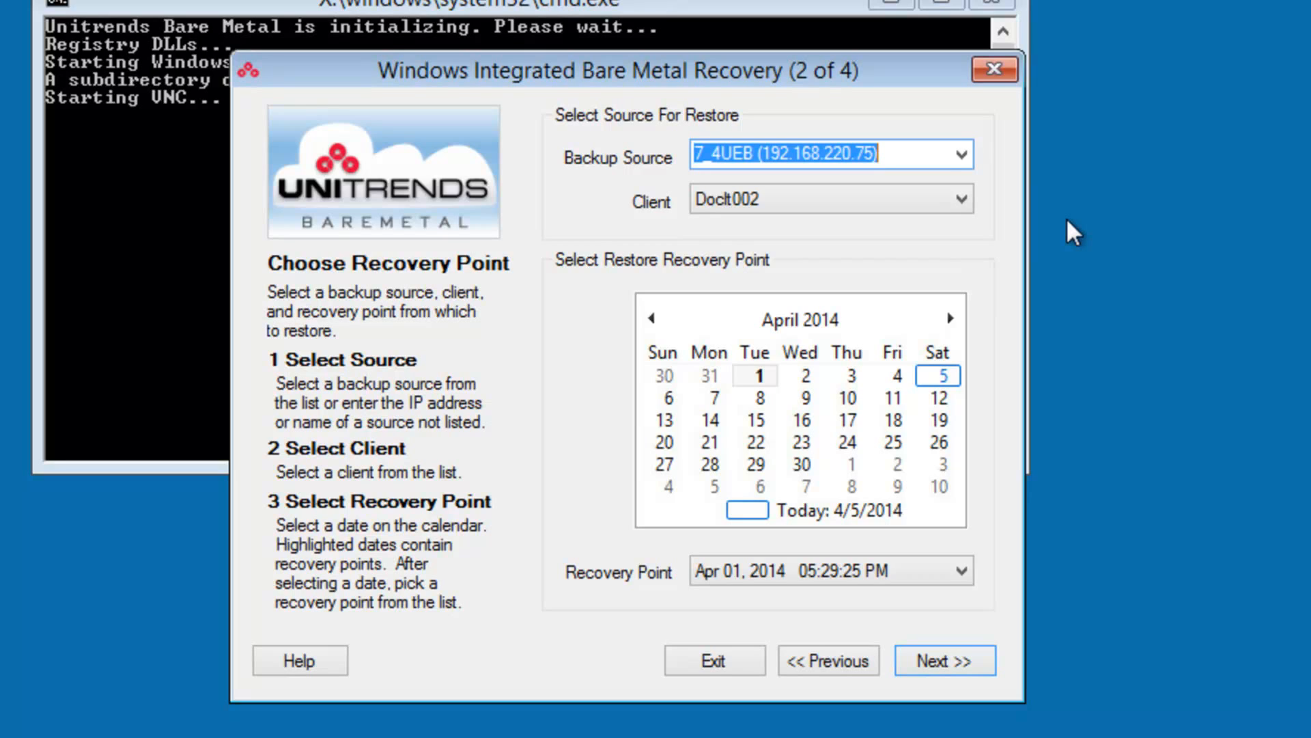
- Choose the client Doclt002 with the Apr 01, 2014 05:29:25 PM recovery point, and continue to the next wizard page
{"action": "left_click", "coordinate": [960, 200]}
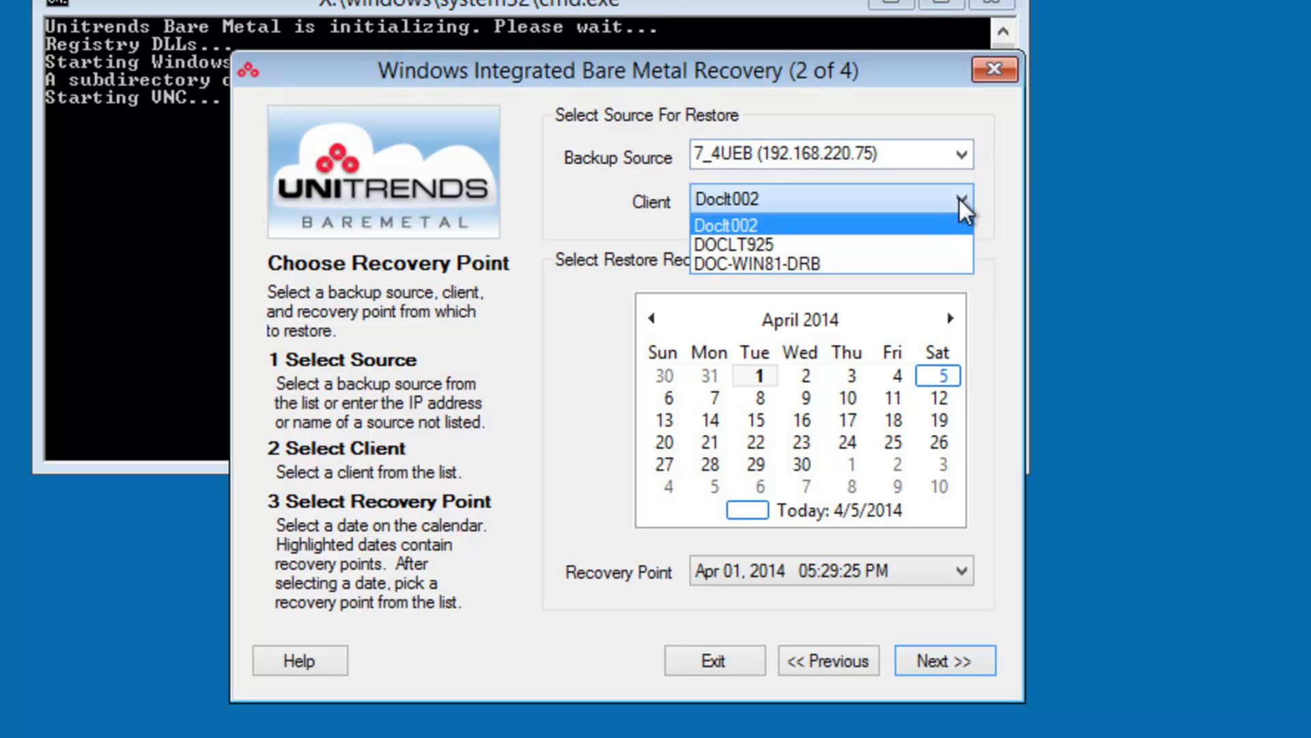
{"action": "left_click", "coordinate": [840, 217]}
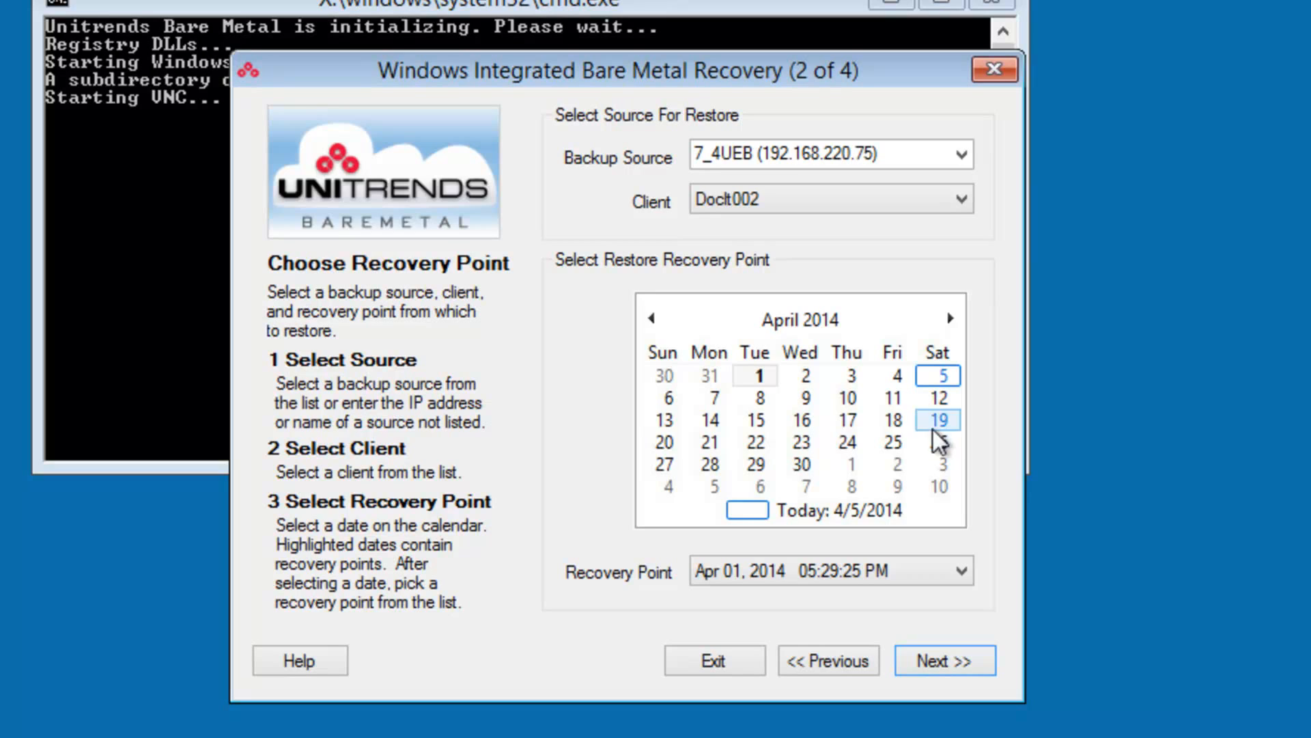
{"action": "left_click", "coordinate": [963, 564]}
{"action": "left_click", "coordinate": [965, 563]}
{"action": "left_click", "coordinate": [962, 660]}
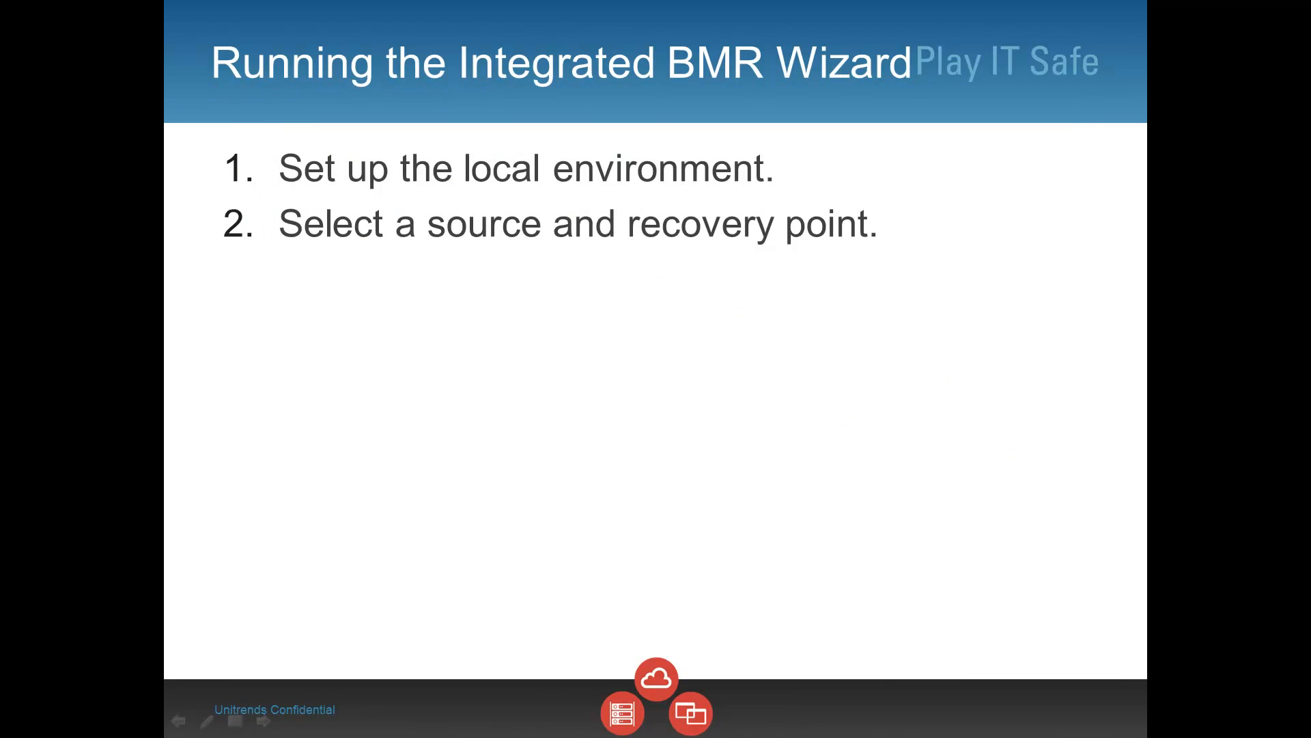
{"action": "left_click", "coordinate": [1262, 391]}
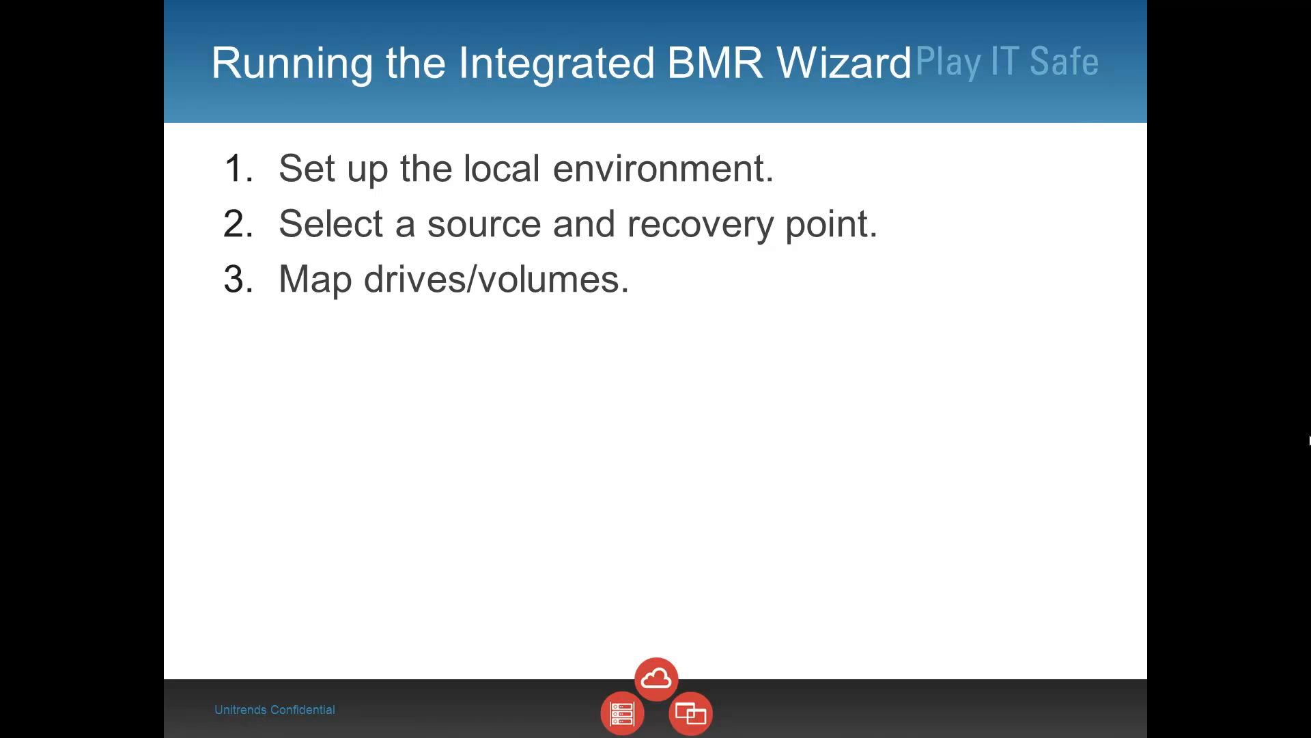
{"action": "left_click", "coordinate": [1309, 440]}
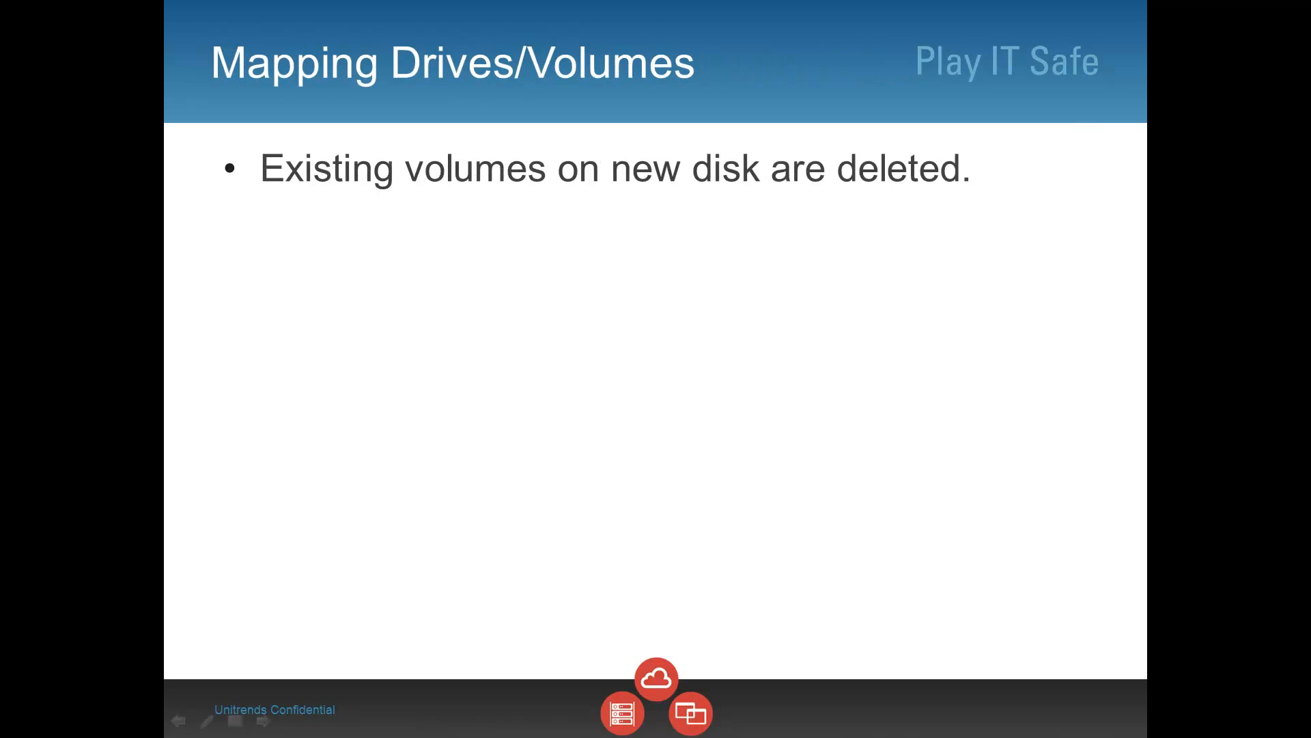
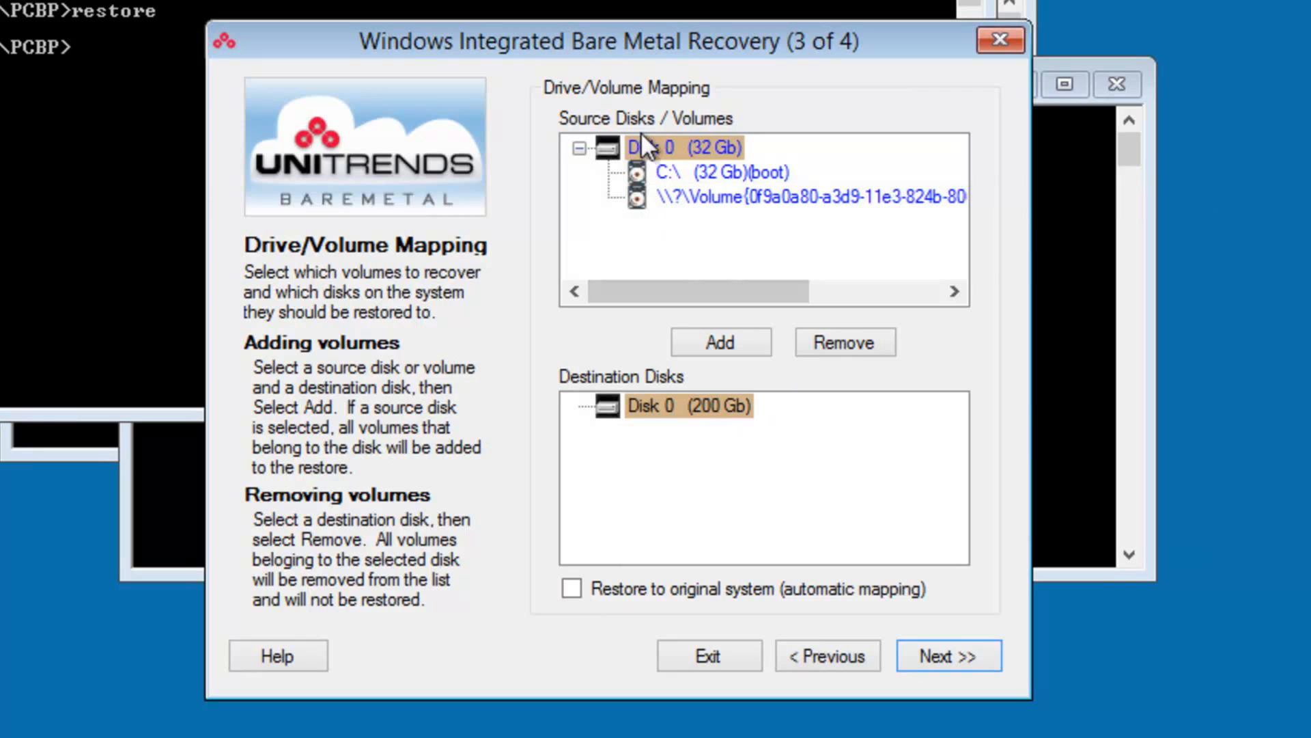
- Map all volumes of the 32 Gb source Disk 0 to the 200 Gb destination Disk 0
{"action": "left_click", "coordinate": [649, 153]}
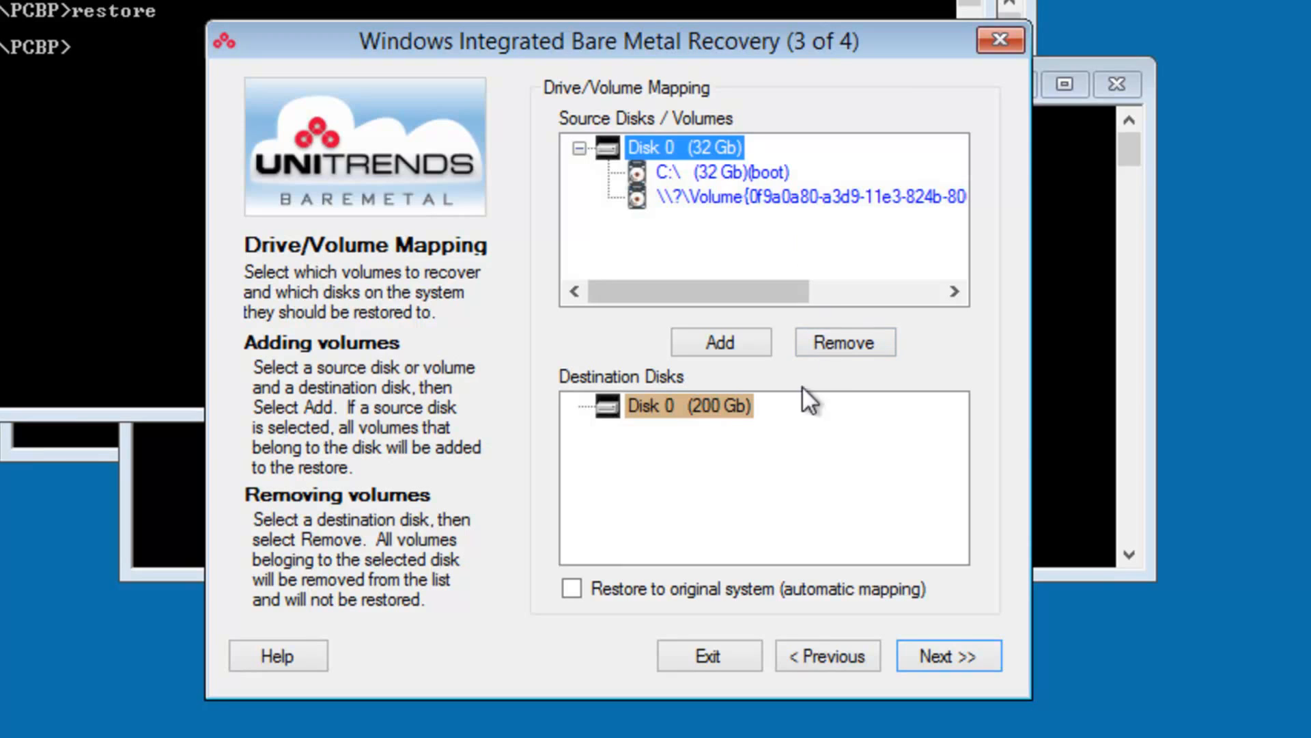
{"action": "left_click", "coordinate": [722, 413]}
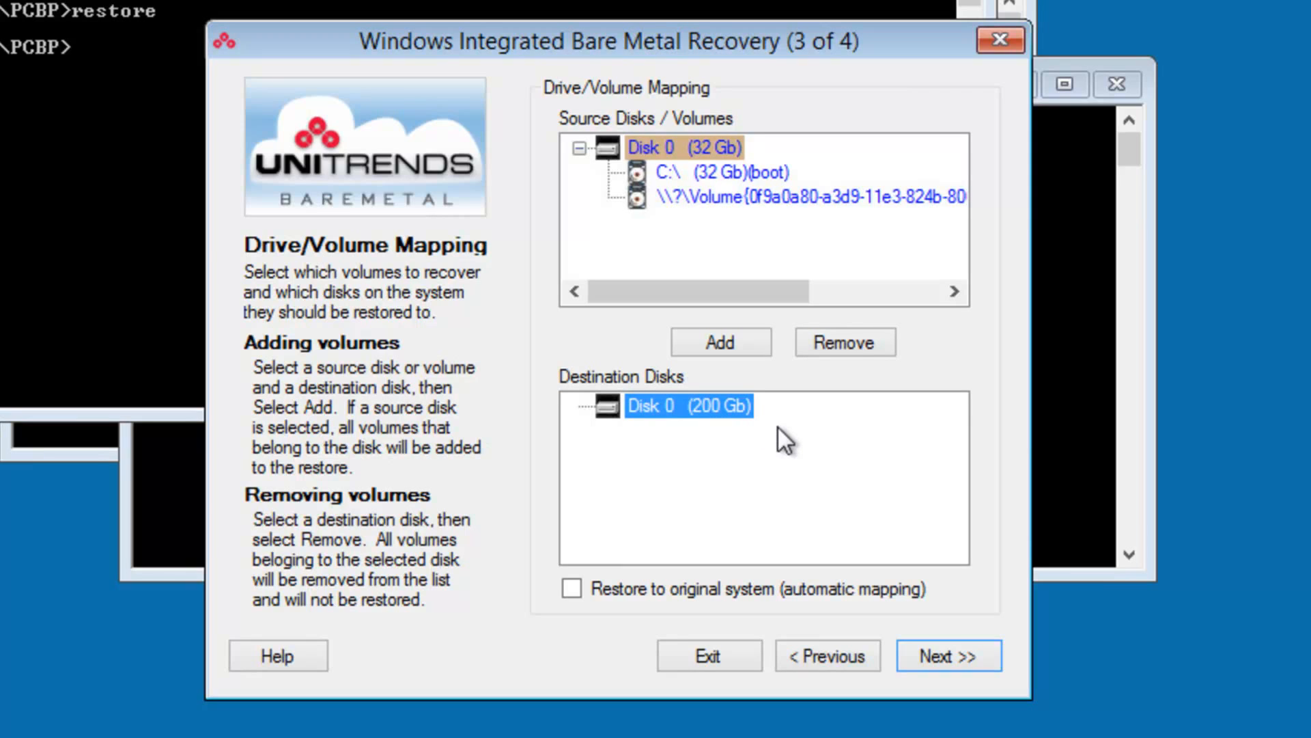
{"action": "left_click", "coordinate": [717, 338]}
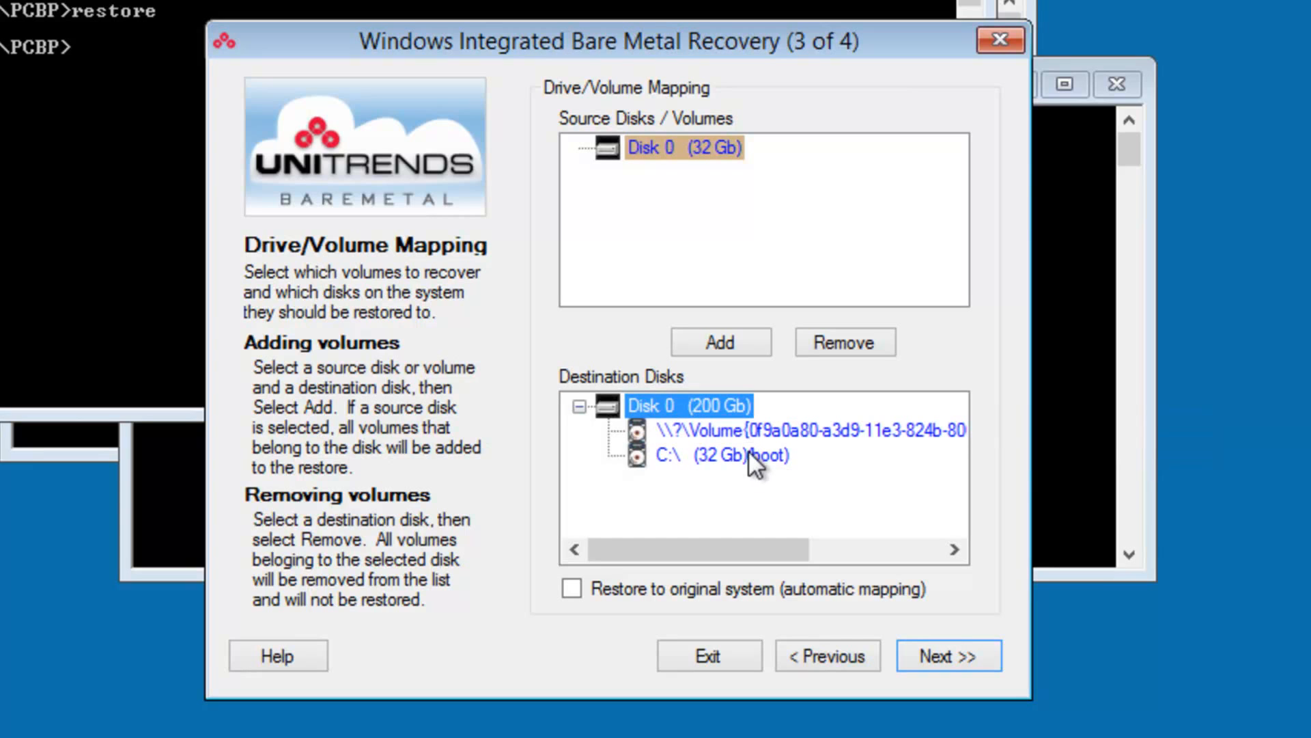
- Continue to the final wizard page and run the bare metal restore through to completion
{"action": "left_click", "coordinate": [953, 654]}
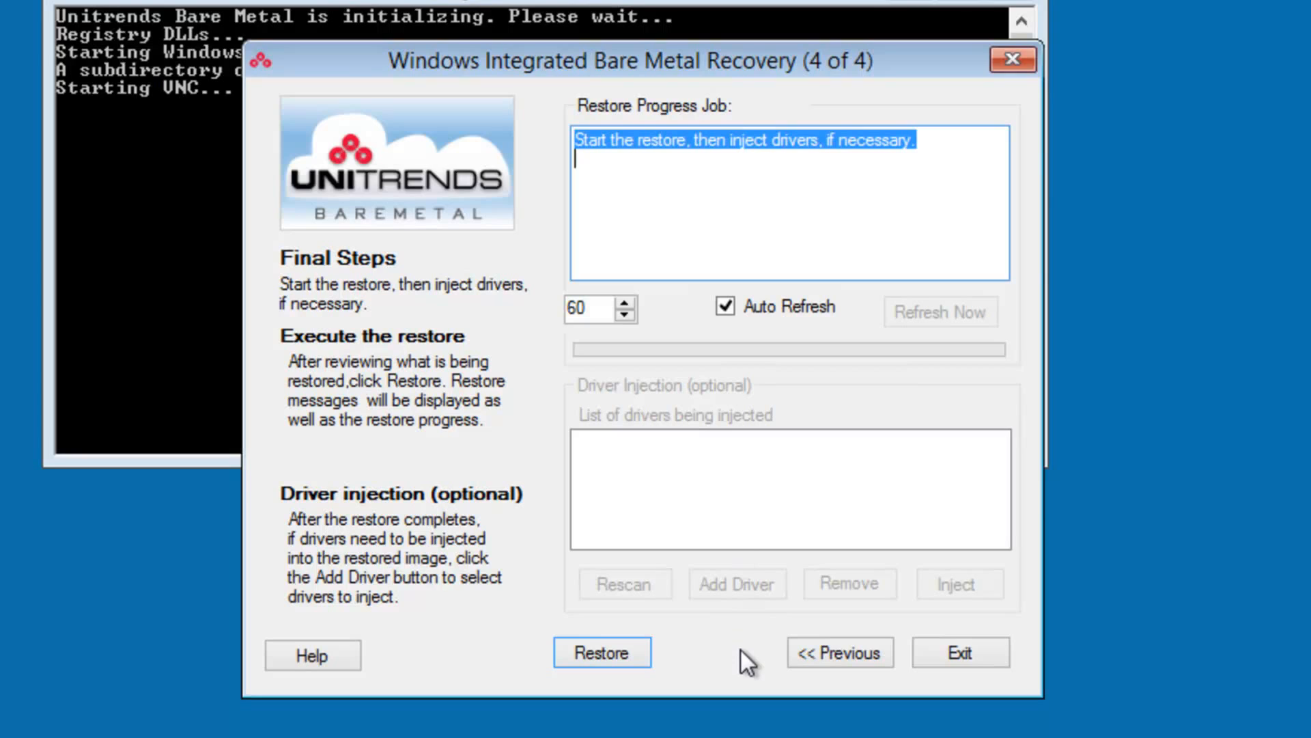
{"action": "left_click", "coordinate": [612, 650]}
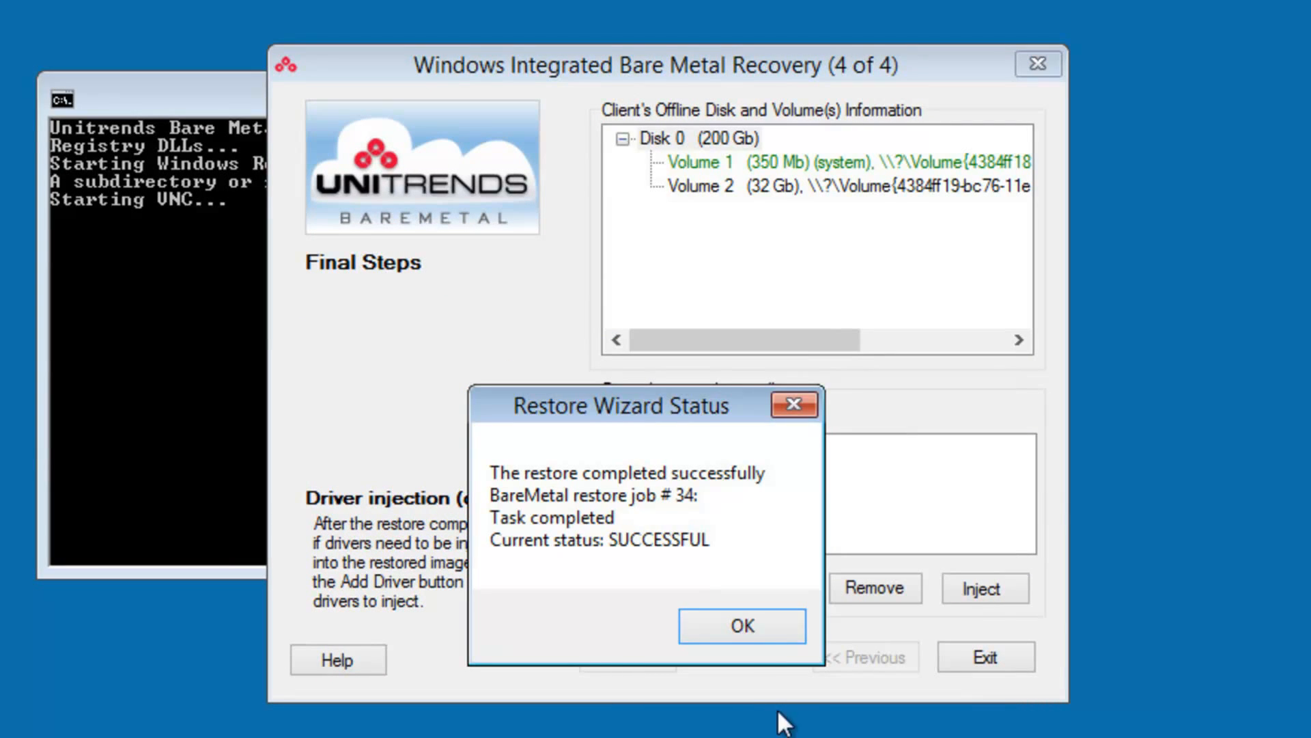
{"action": "left_click", "coordinate": [734, 624]}
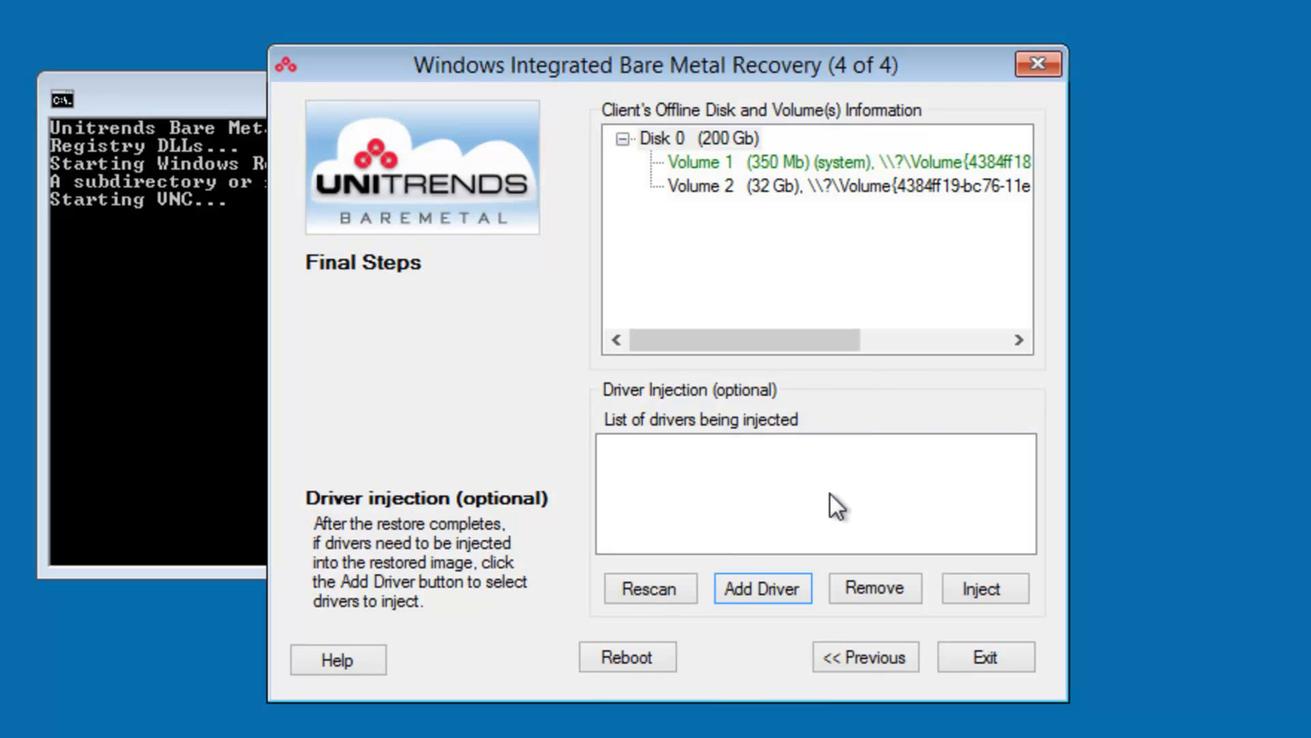
- Add the ESX Guest Storage Driver and inject it into the restored offline Windows boot volume
{"action": "left_click", "coordinate": [759, 598]}
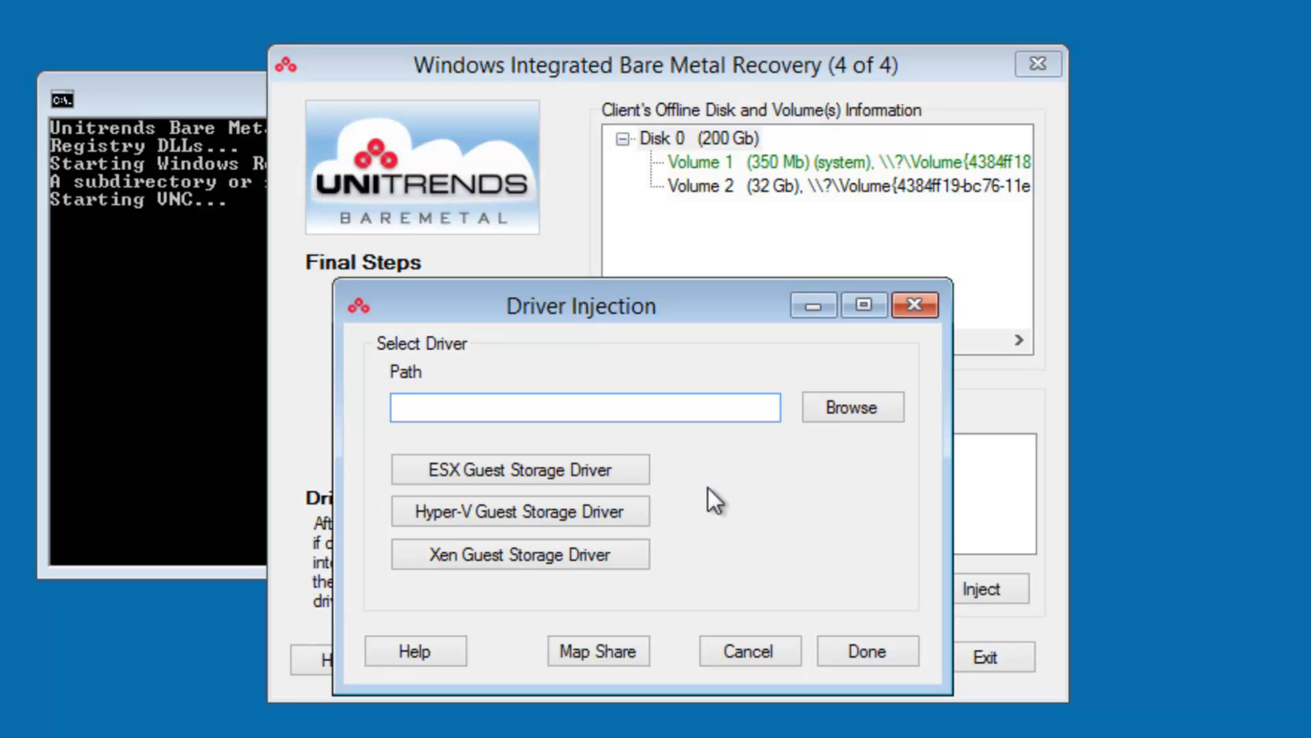
{"action": "left_click", "coordinate": [530, 471]}
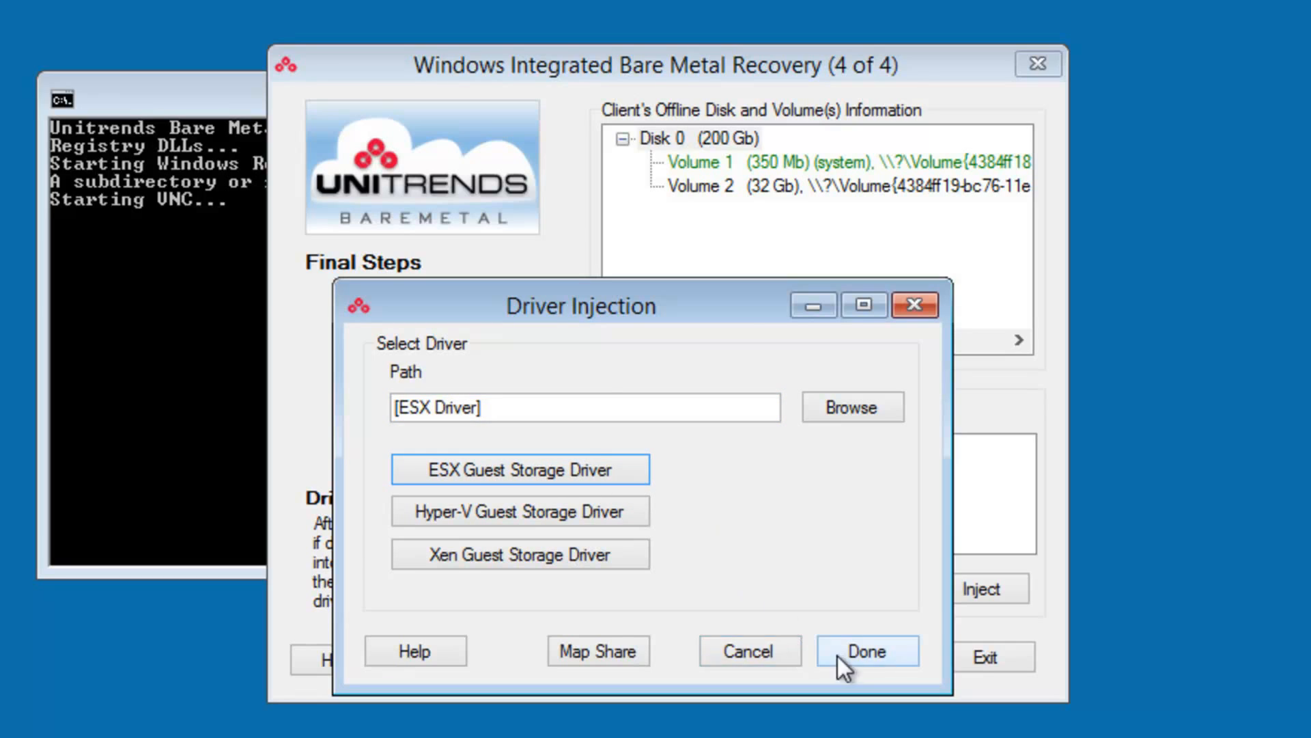
{"action": "left_click", "coordinate": [866, 652]}
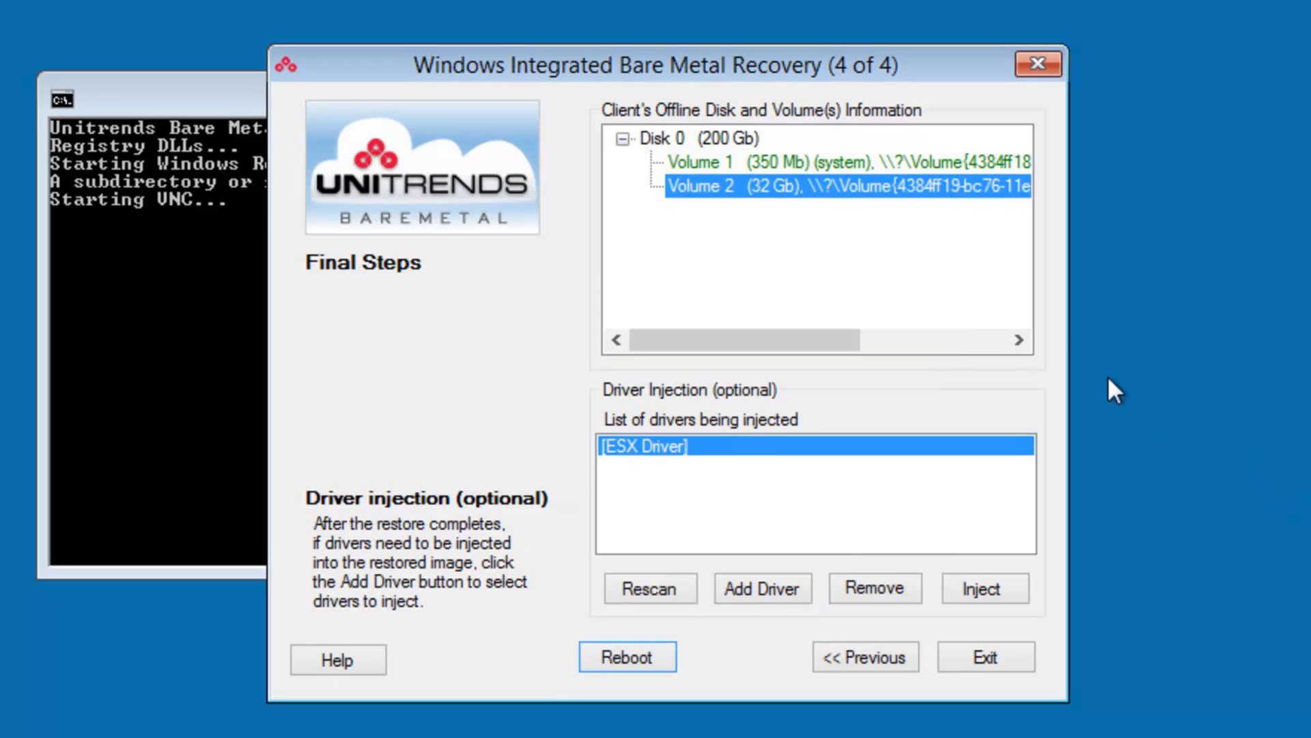
{"action": "left_click", "coordinate": [1015, 608]}
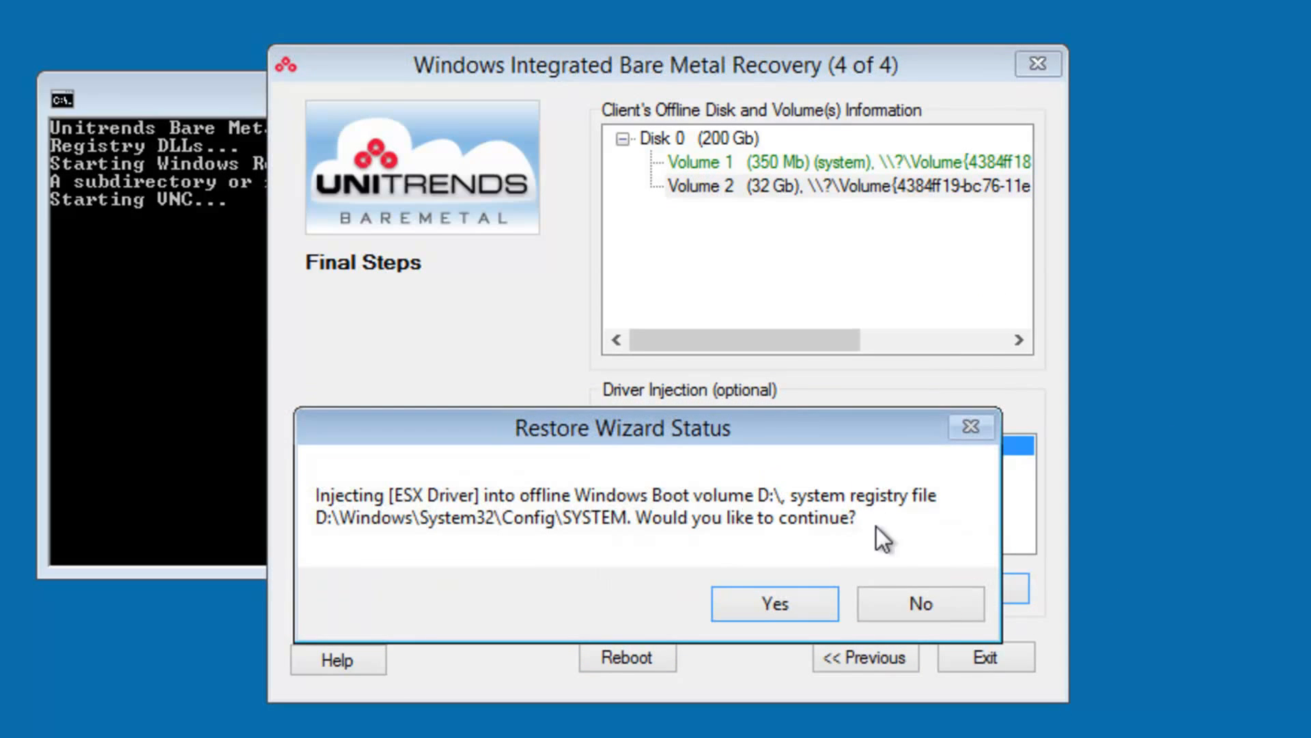
{"action": "left_click", "coordinate": [771, 604]}
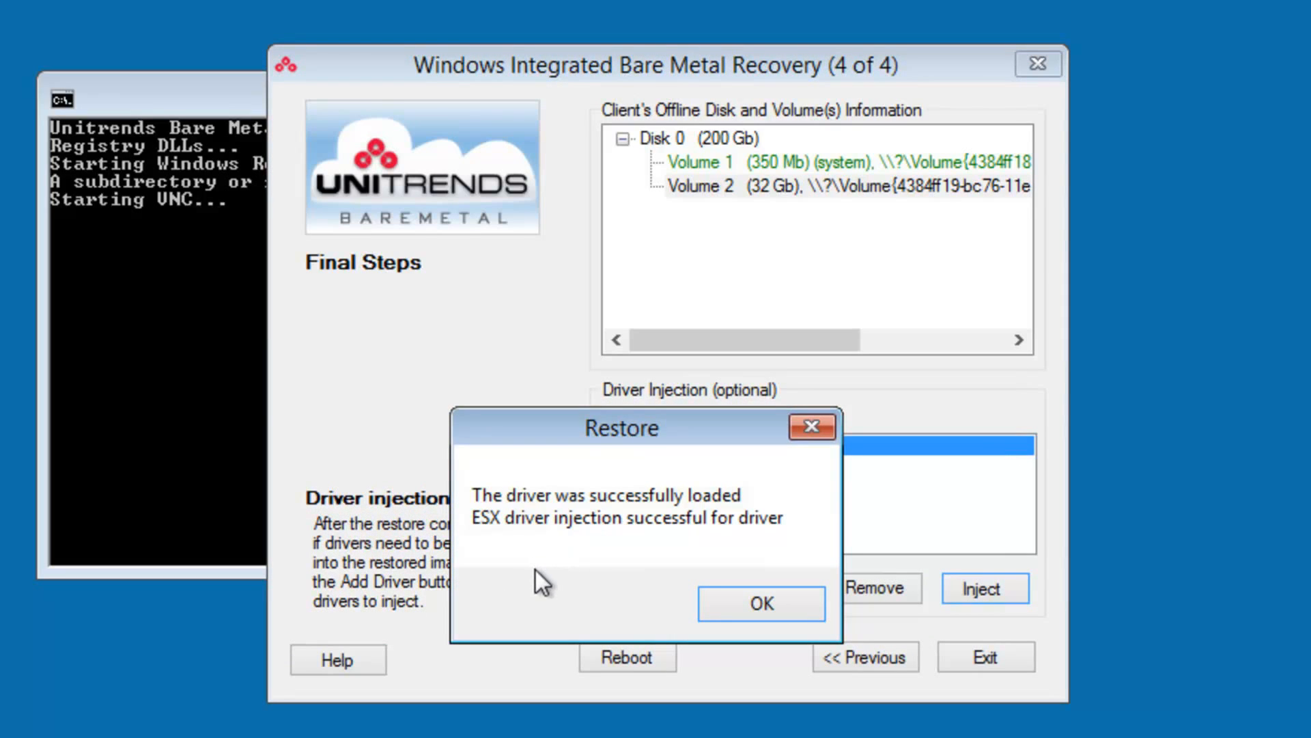
{"action": "left_click", "coordinate": [745, 604]}
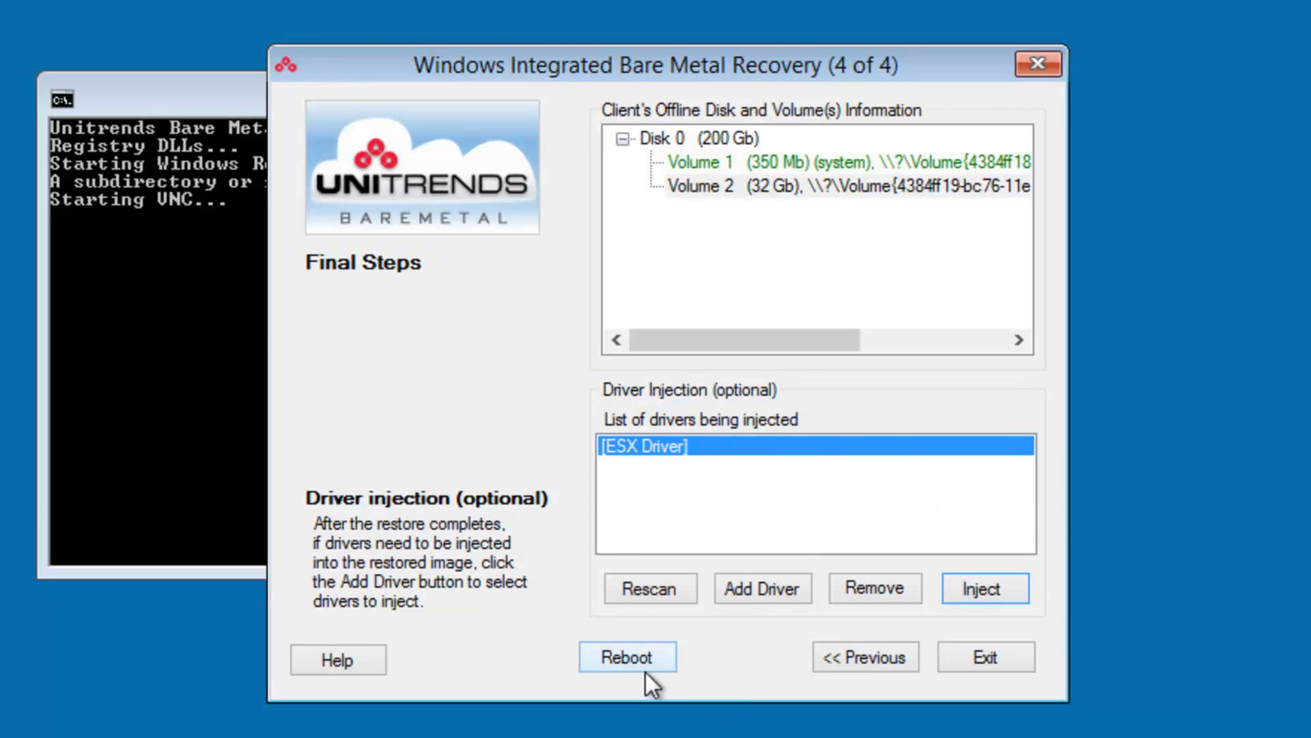
- Restart the restored machine and sign in to the Documentation account with the account password
{"action": "left_click", "coordinate": [621, 653]}
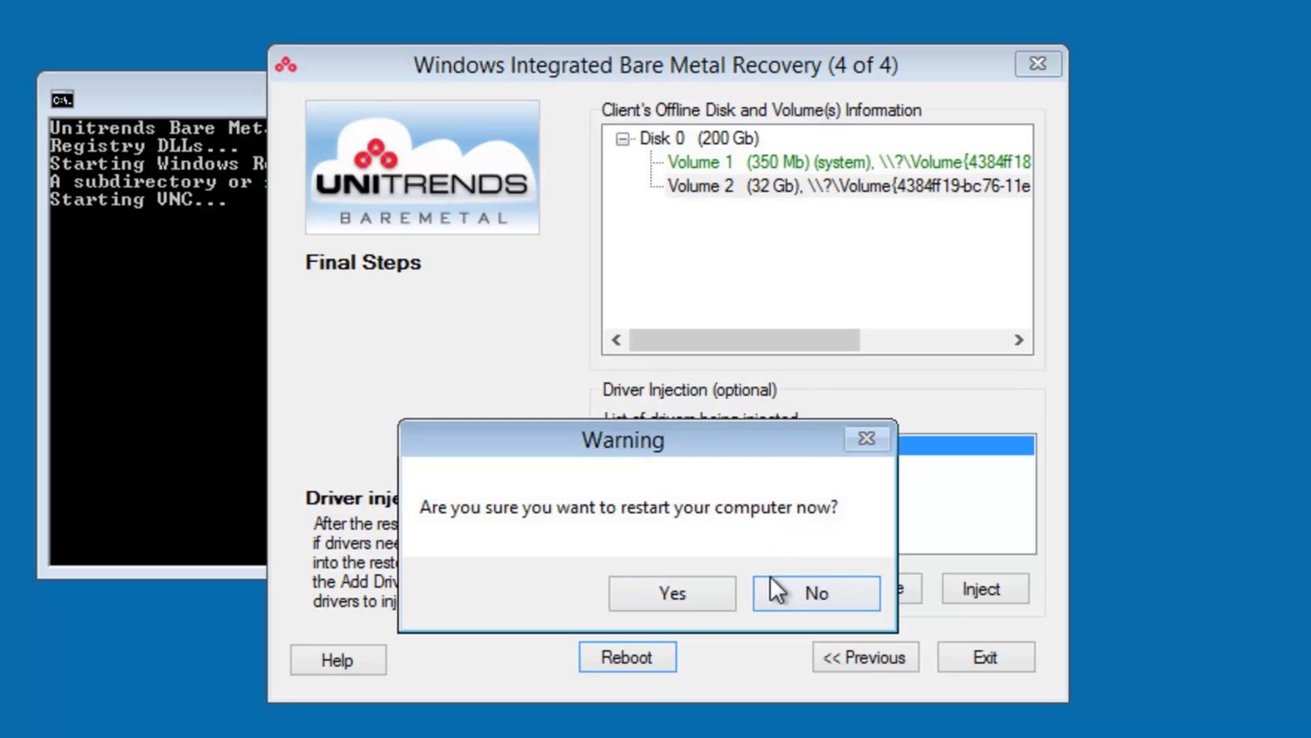
{"action": "left_click", "coordinate": [682, 589]}
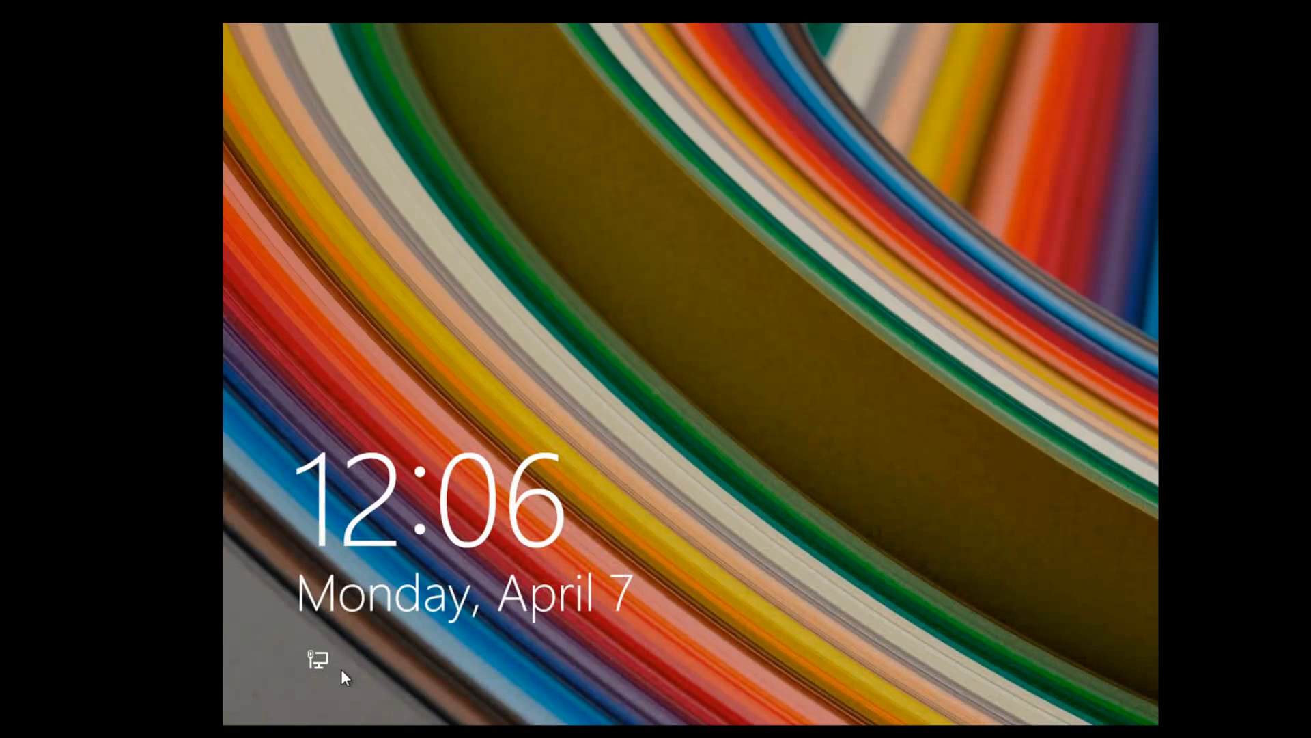
{"action": "left_click", "coordinate": [311, 671]}
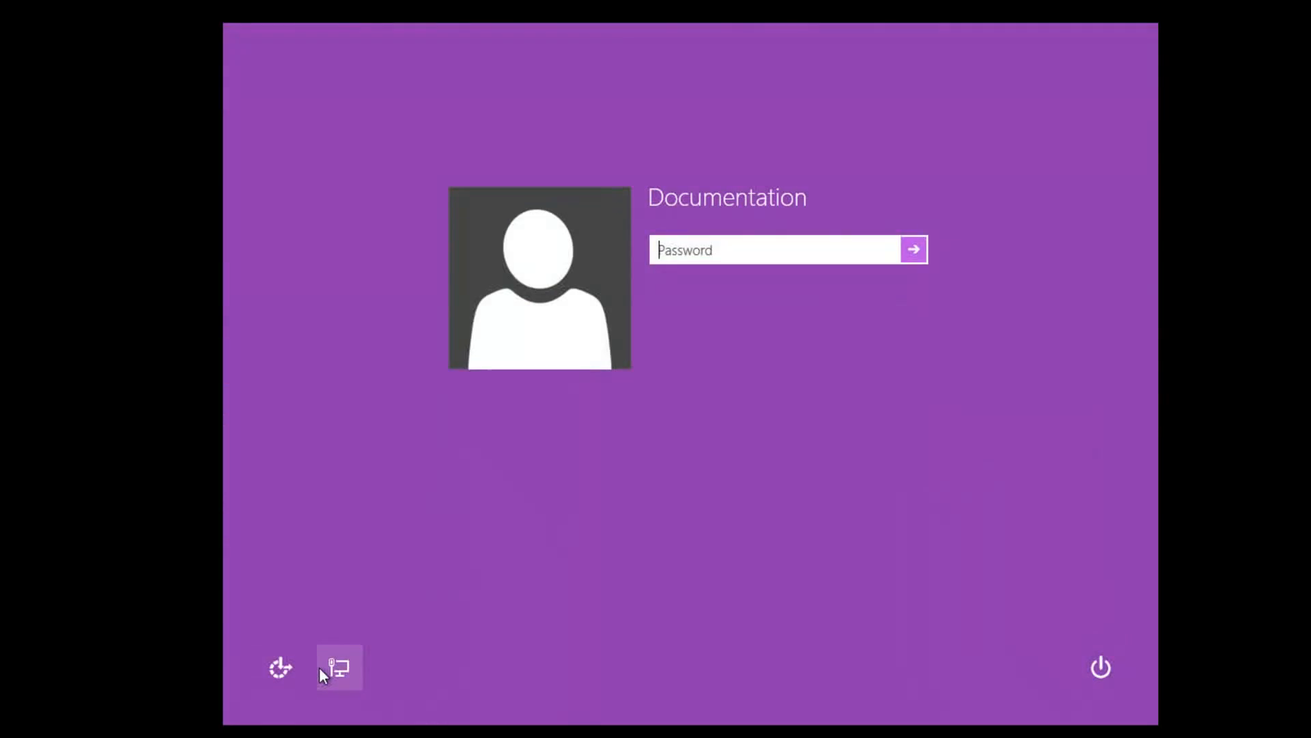
{"action": "type", "text": "pass@word1"}
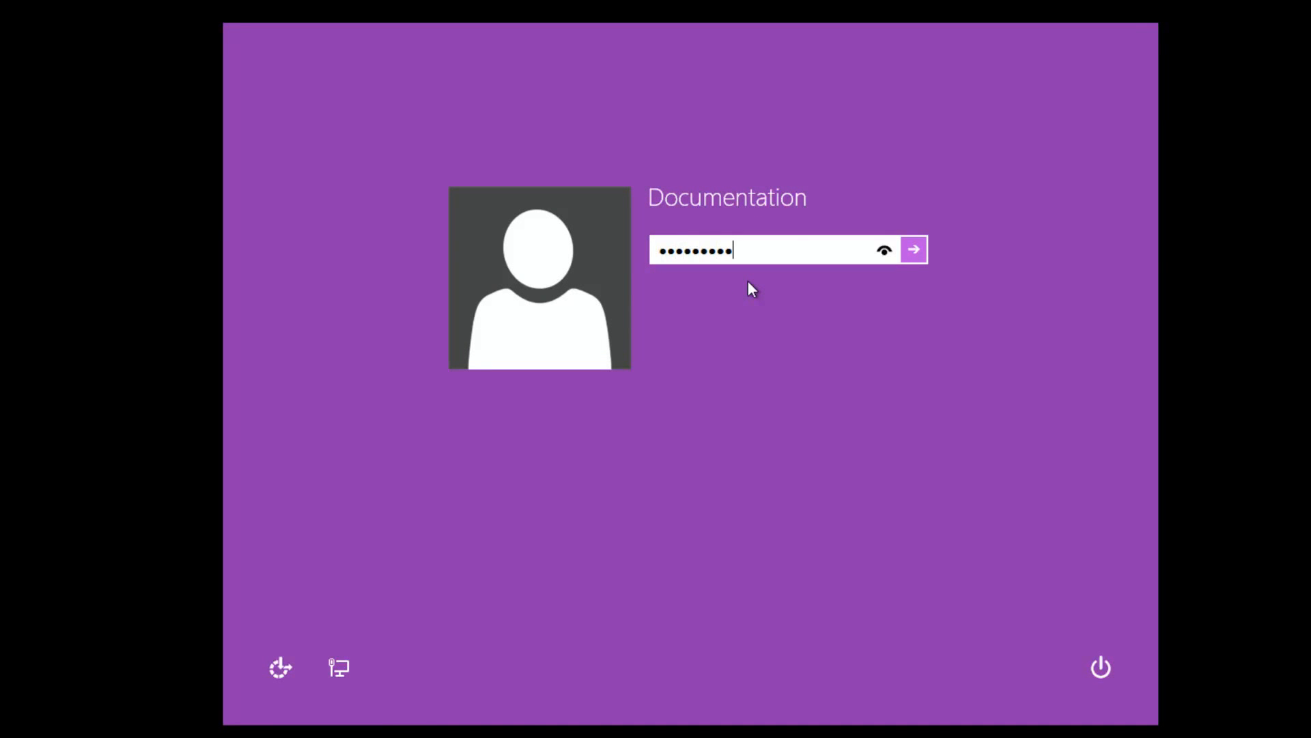
{"action": "key", "text": "Return"}
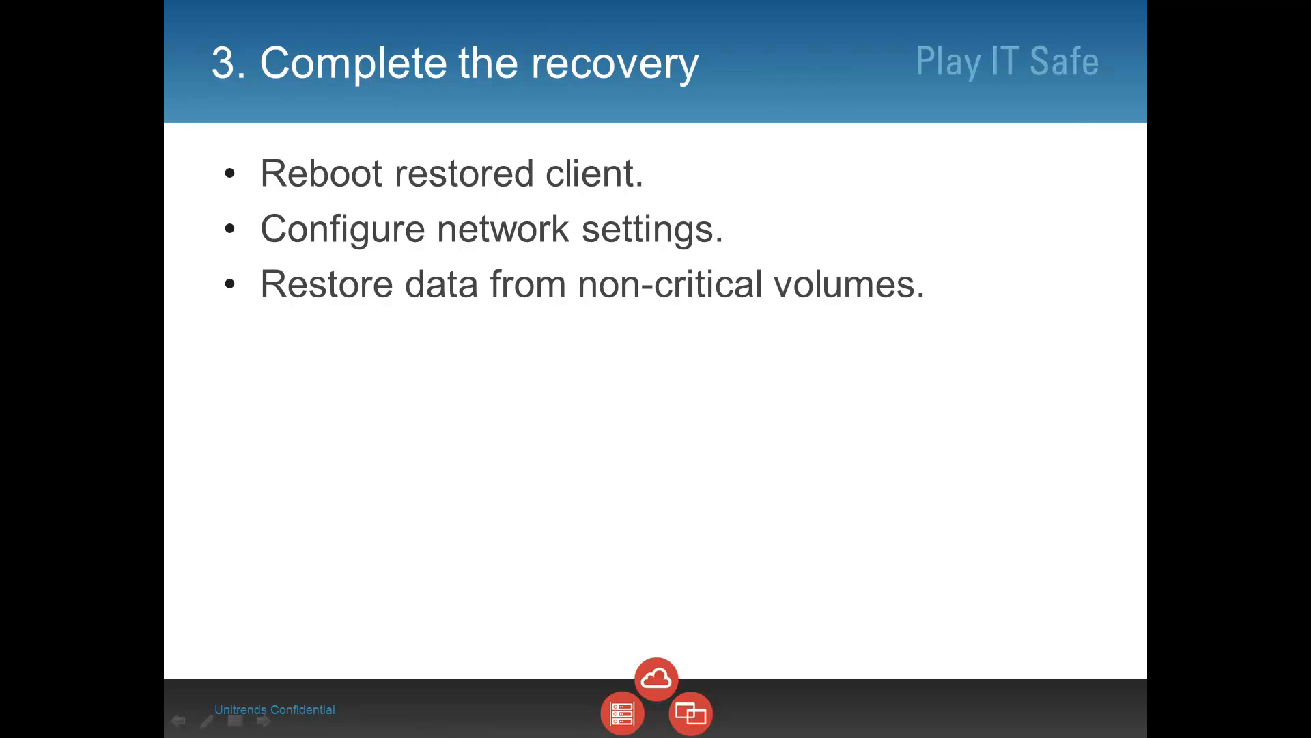
{"action": "left_click", "coordinate": [1310, 294]}
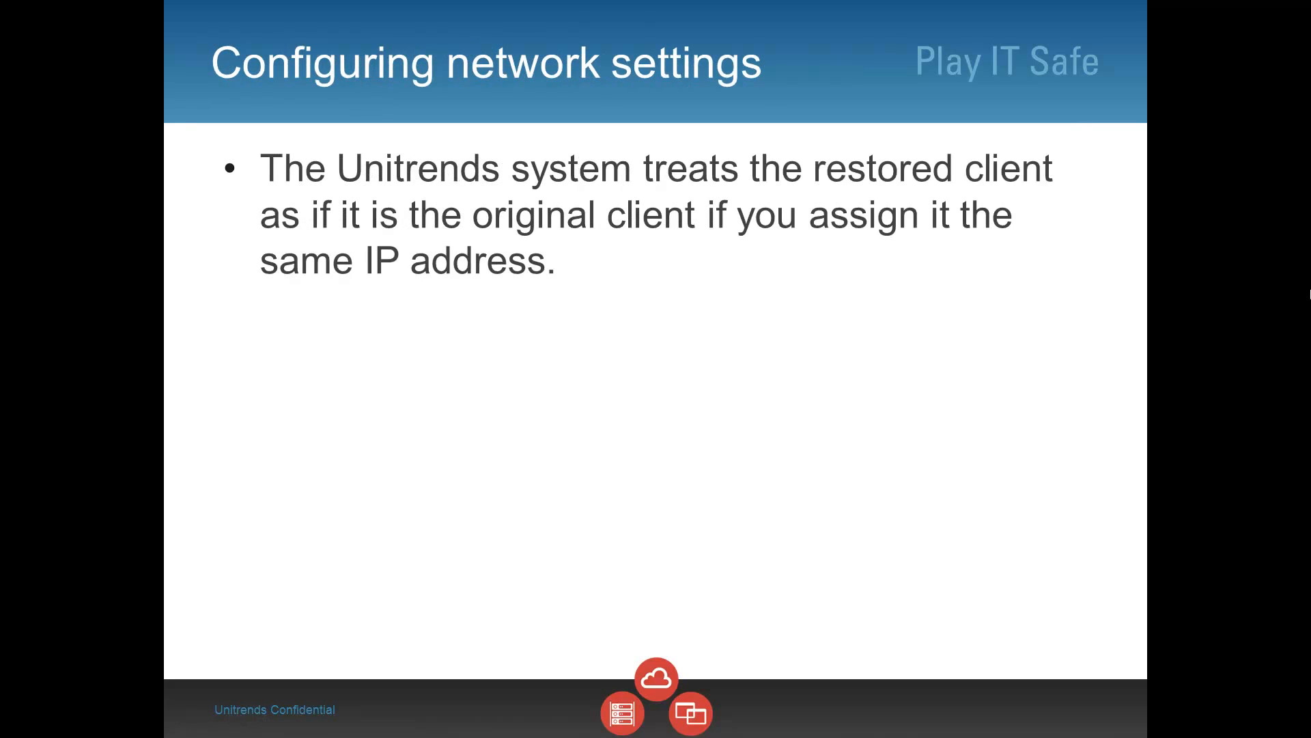